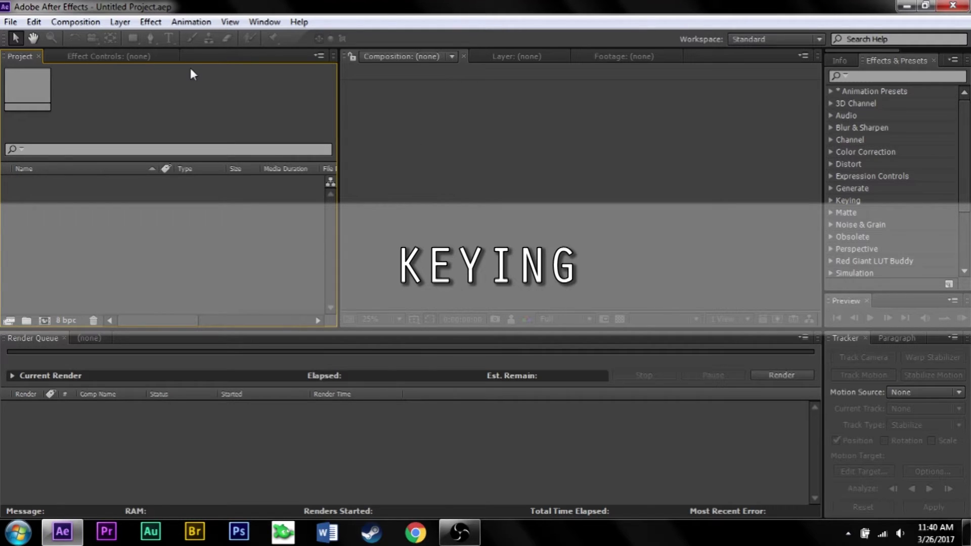
Import Tanks firing.avi from the IGCSE ART folder and create a composition from it.
{"action": "double_click", "coordinate": [139, 256]}
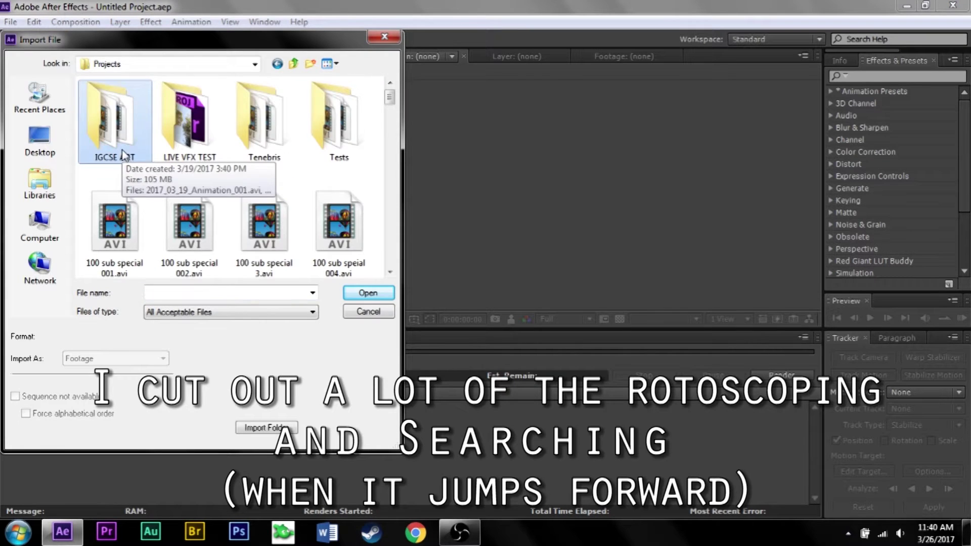
{"action": "double_click", "coordinate": [114, 116]}
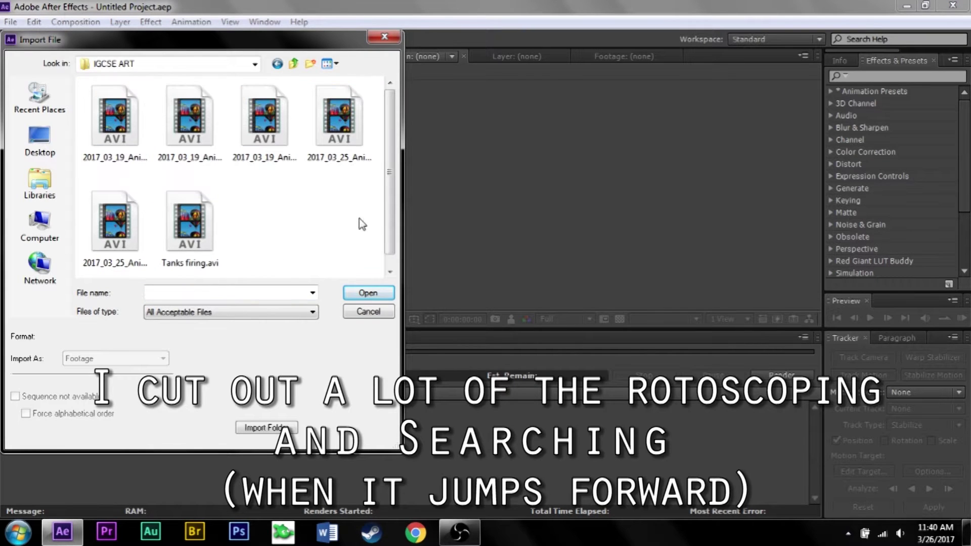
{"action": "left_click", "coordinate": [189, 225]}
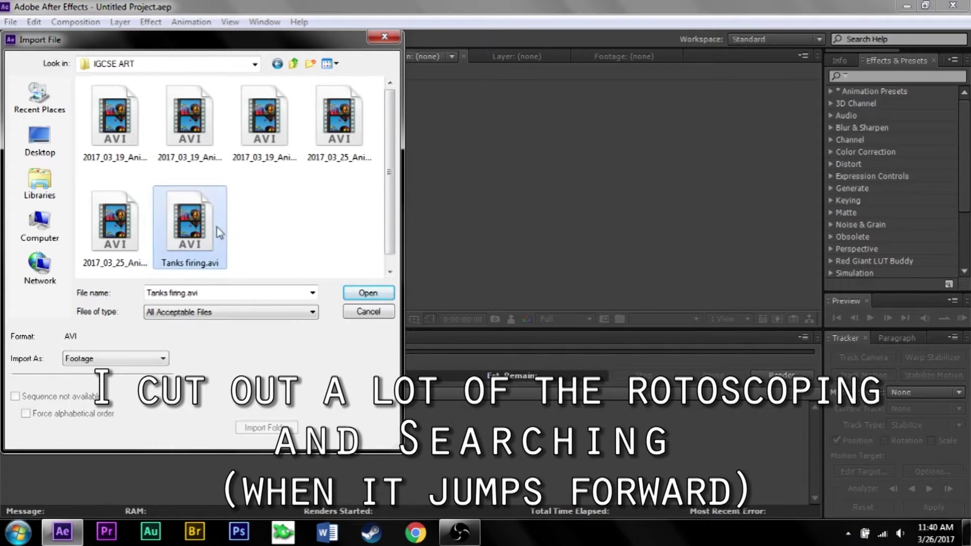
{"action": "left_click", "coordinate": [372, 292]}
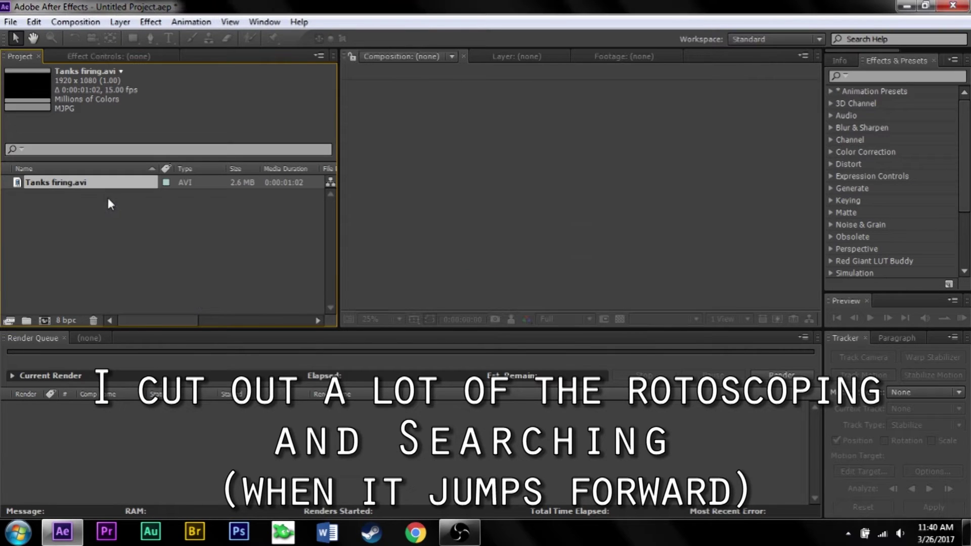
{"action": "left_click_drag", "start_coordinate": [99, 181], "coordinate": [44, 319]}
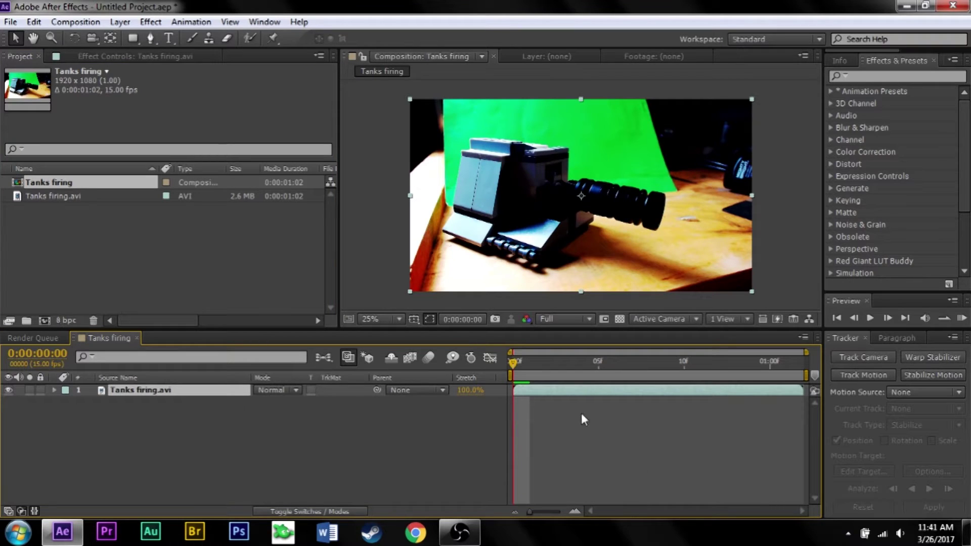
Scrub the footage around frame 6, then return the playhead near the start.
{"action": "left_click_drag", "start_coordinate": [511, 360], "coordinate": [511, 337]}
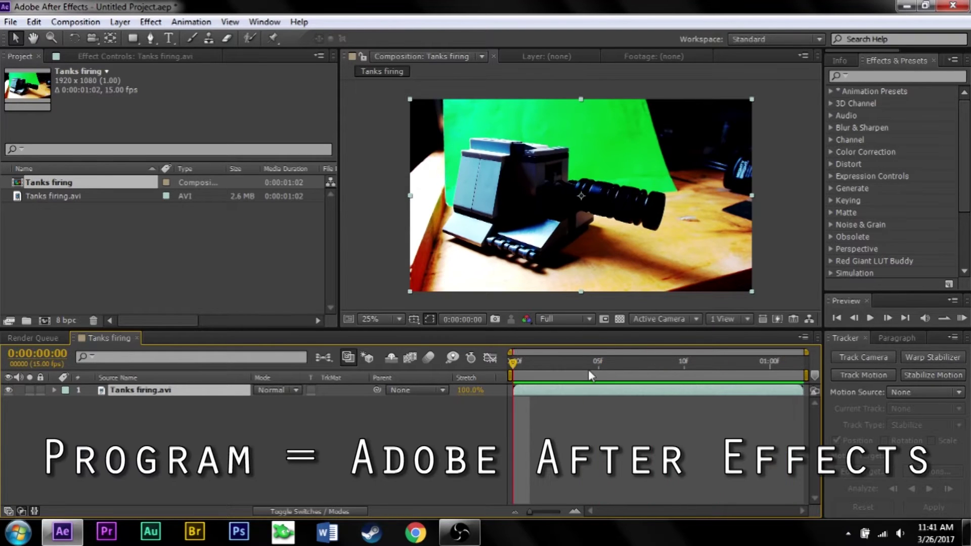
{"action": "left_click", "coordinate": [286, 459]}
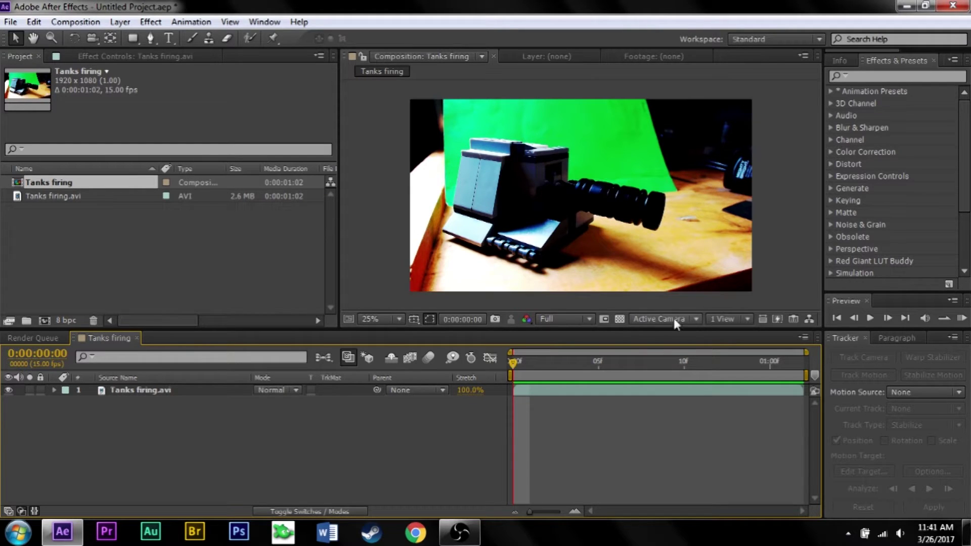
{"action": "mouse_move", "coordinate": [513, 364]}
{"action": "left_mouse_down"}
{"action": "mouse_move", "coordinate": [666, 358]}
{"action": "mouse_move", "coordinate": [519, 378]}
{"action": "left_mouse_up"}
Draw a closed ten-point Pen mask around the tank, table and green screen on Tanks firing.avi.
{"action": "left_click", "coordinate": [140, 390]}
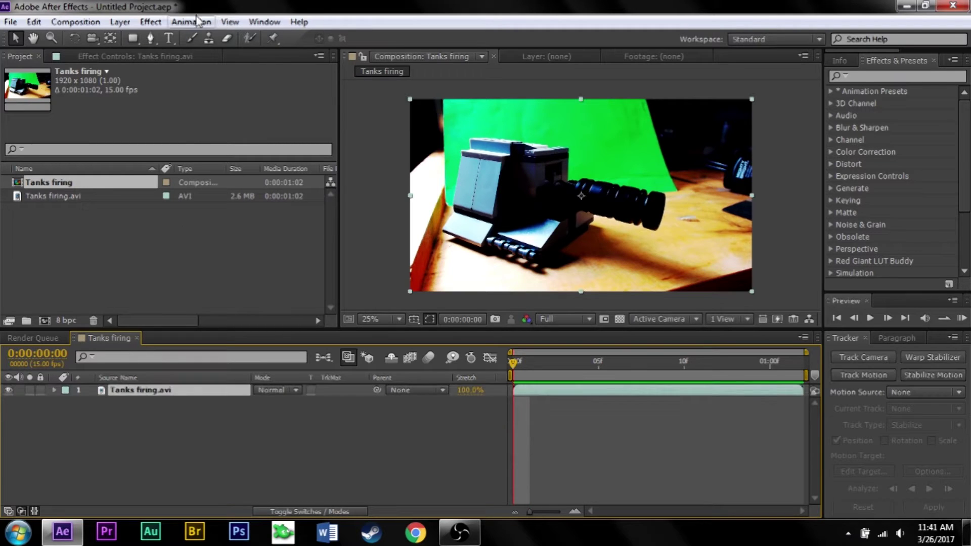
{"action": "left_click", "coordinate": [151, 38]}
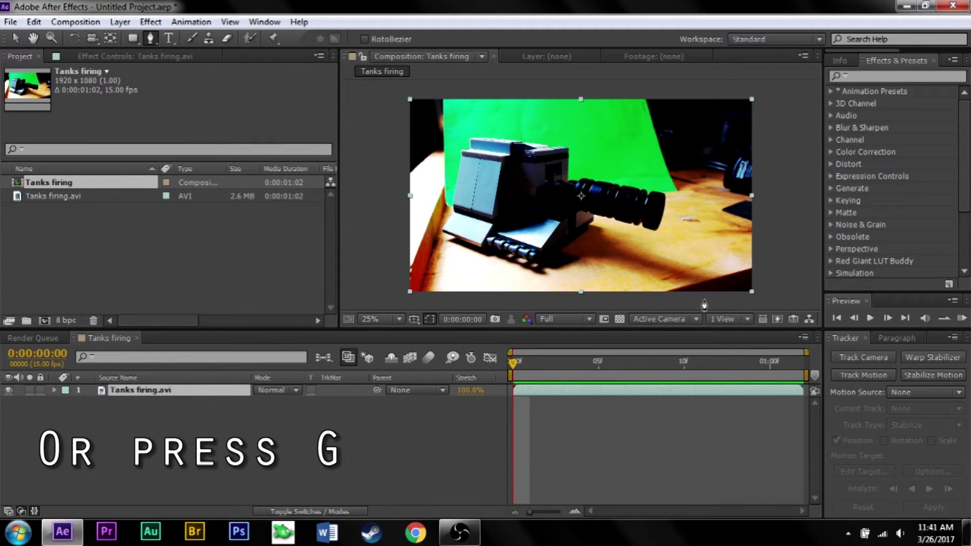
{"action": "left_click", "coordinate": [742, 288]}
{"action": "left_click", "coordinate": [737, 225]}
{"action": "left_click", "coordinate": [715, 189]}
{"action": "left_click", "coordinate": [645, 122]}
{"action": "left_click", "coordinate": [610, 90]}
{"action": "left_click", "coordinate": [467, 87]}
{"action": "left_click", "coordinate": [444, 154]}
{"action": "left_click", "coordinate": [403, 181]}
{"action": "left_click", "coordinate": [384, 301]}
{"action": "left_click", "coordinate": [741, 301]}
{"action": "left_click", "coordinate": [742, 288]}
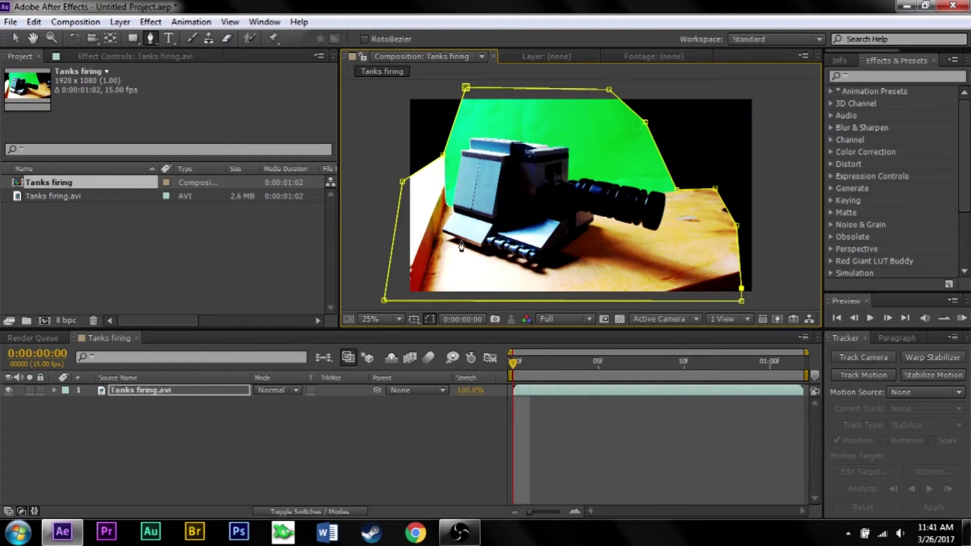
{"action": "left_click", "coordinate": [424, 429]}
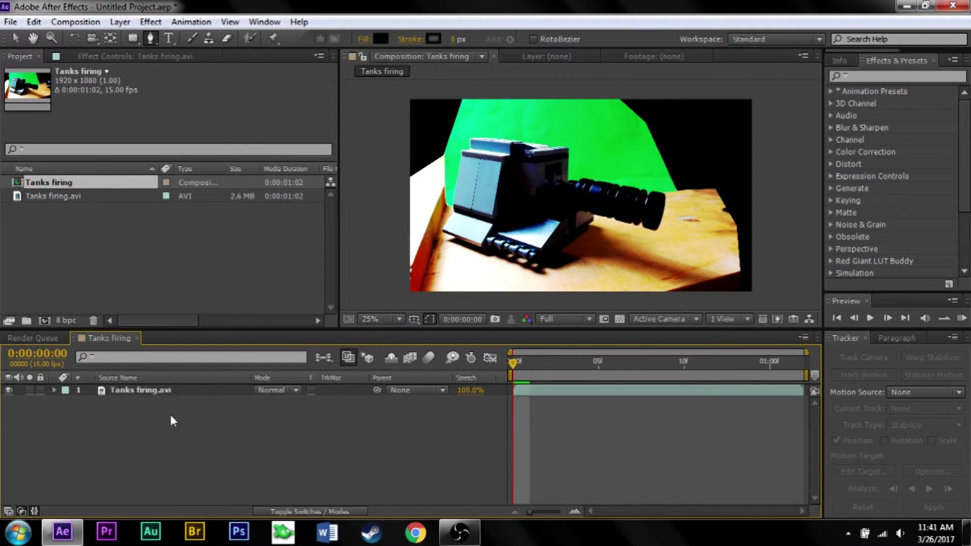
Set the footage layer's Mask Feather to 34 pixels.
{"action": "left_click", "coordinate": [123, 393]}
{"action": "key", "text": "f"}
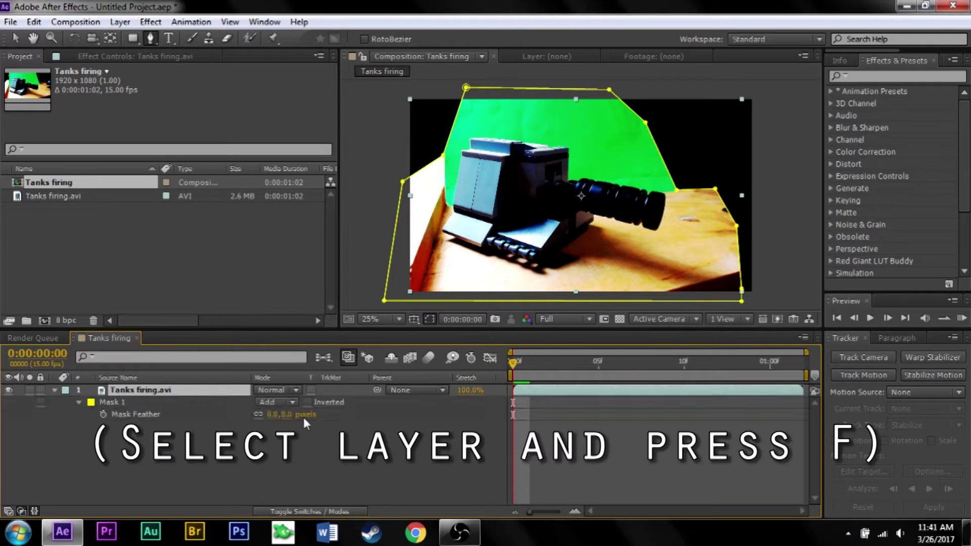
{"action": "left_click_drag", "start_coordinate": [273, 415], "coordinate": [290, 414]}
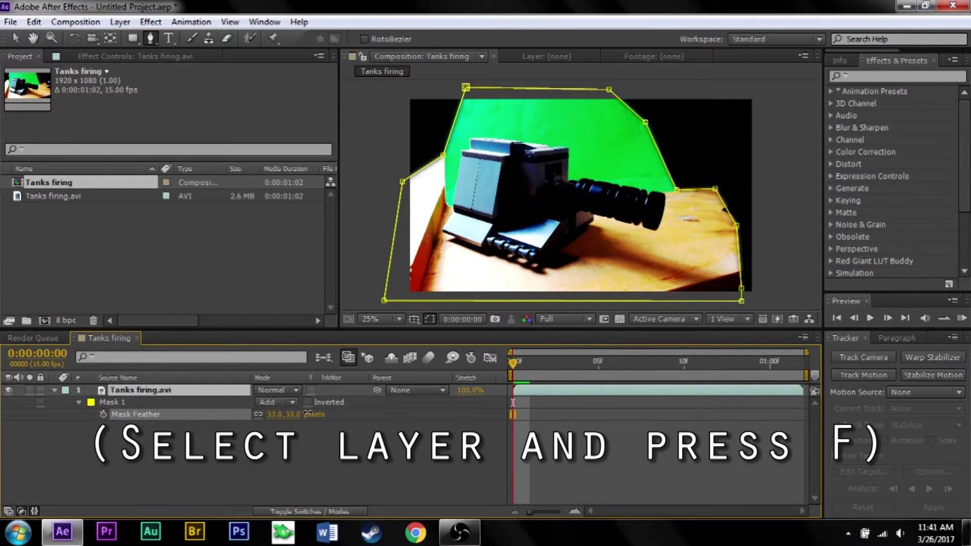
{"action": "left_click", "coordinate": [332, 466]}
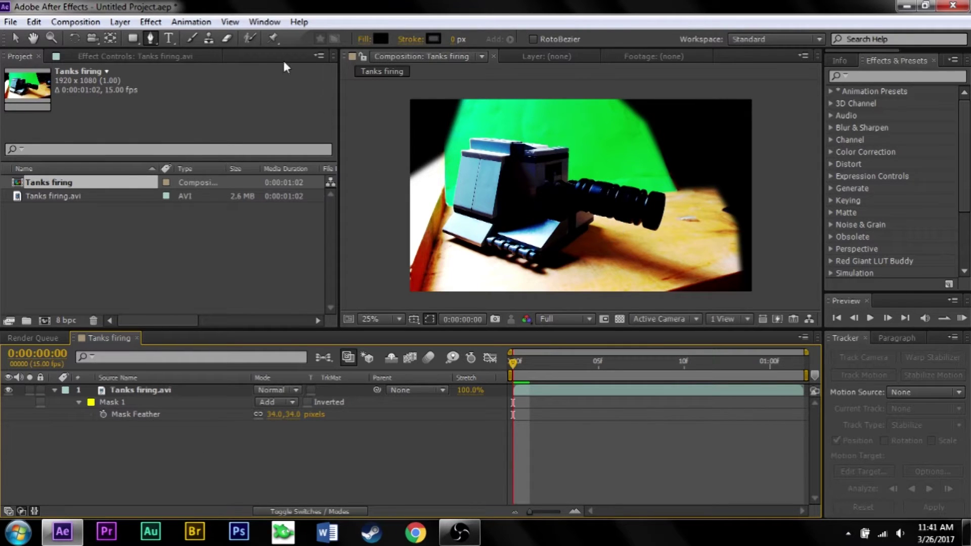
Create a new adjustment layer from Layer > New and select Adjustment Layer 1.
{"action": "left_click", "coordinate": [121, 22]}
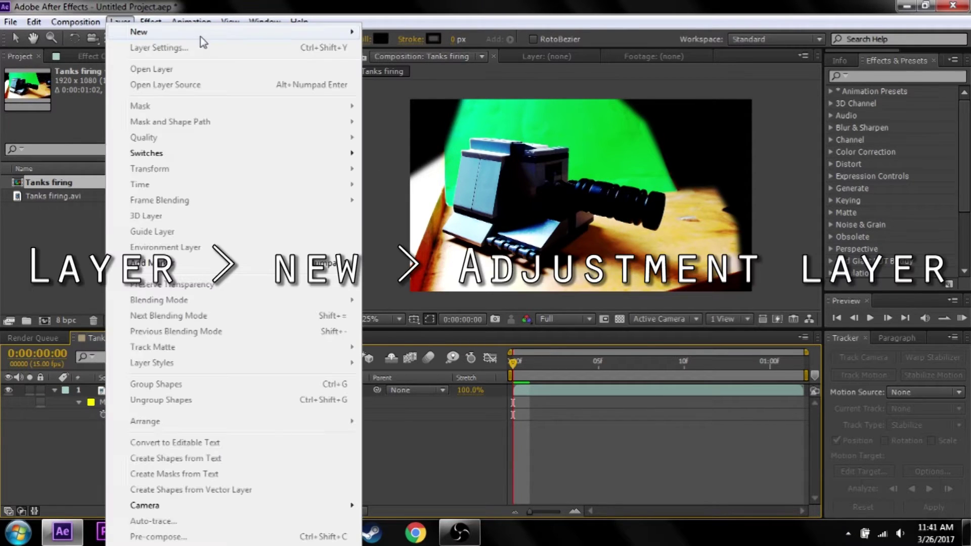
{"action": "mouse_move", "coordinate": [200, 36]}
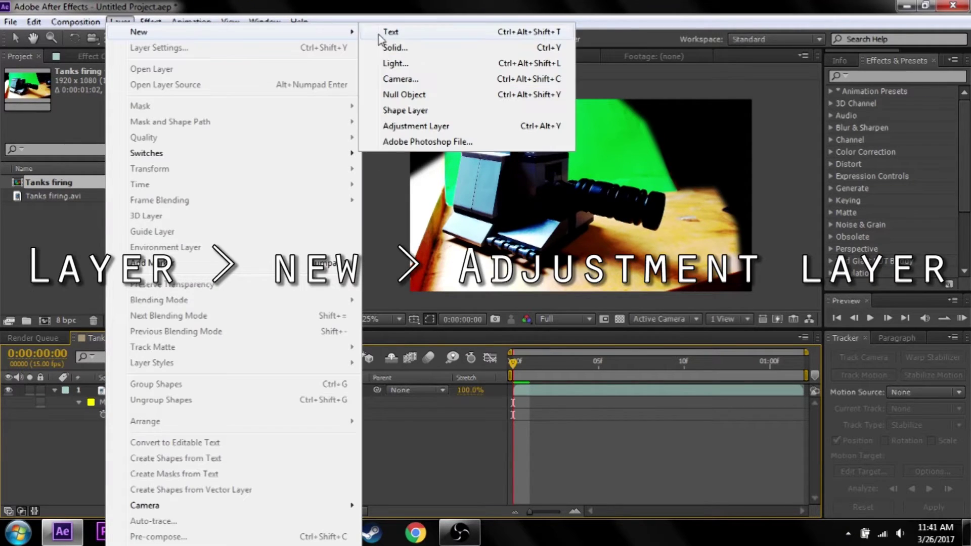
{"action": "left_click", "coordinate": [418, 127]}
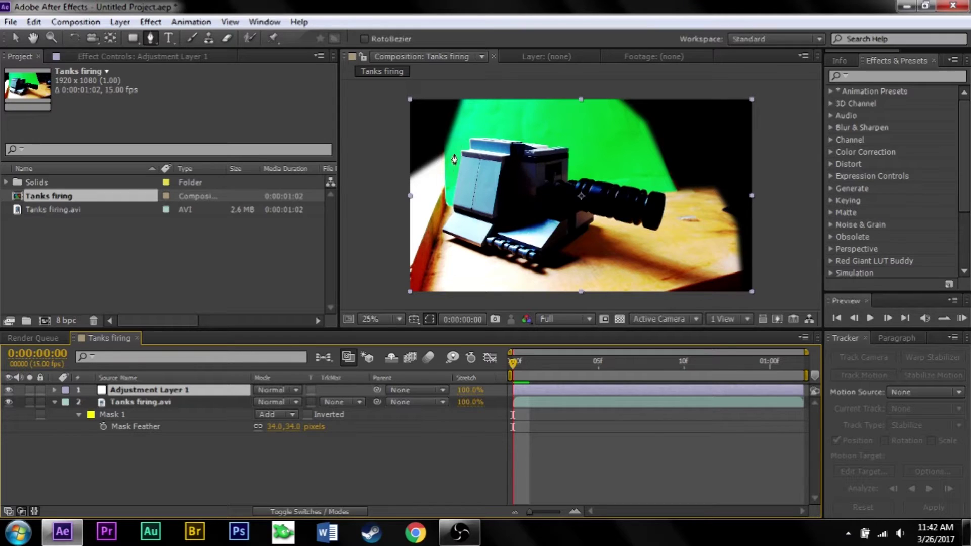
{"action": "left_click", "coordinate": [159, 389]}
Apply Keylight (1.2) to the adjustment layer, then delete it.
{"action": "left_click", "coordinate": [151, 22]}
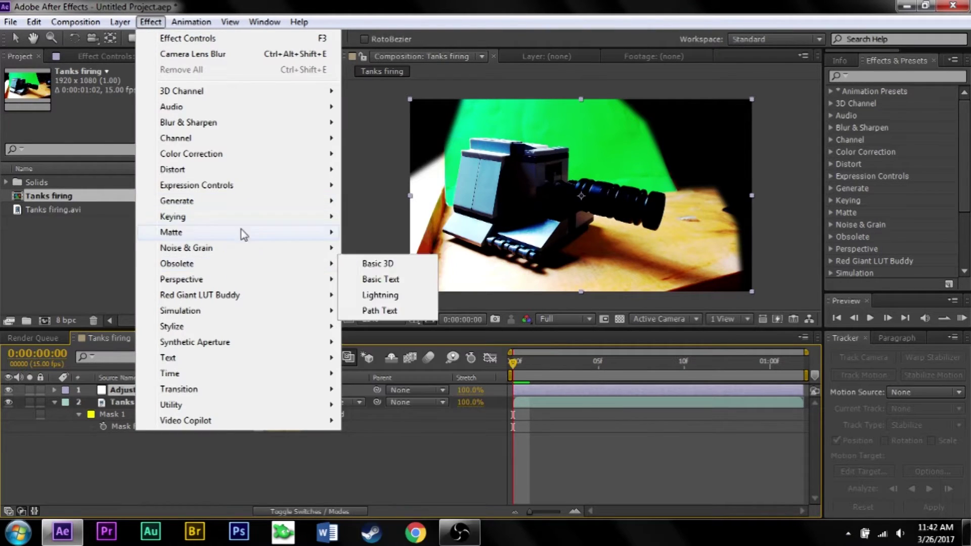
{"action": "mouse_move", "coordinate": [273, 223]}
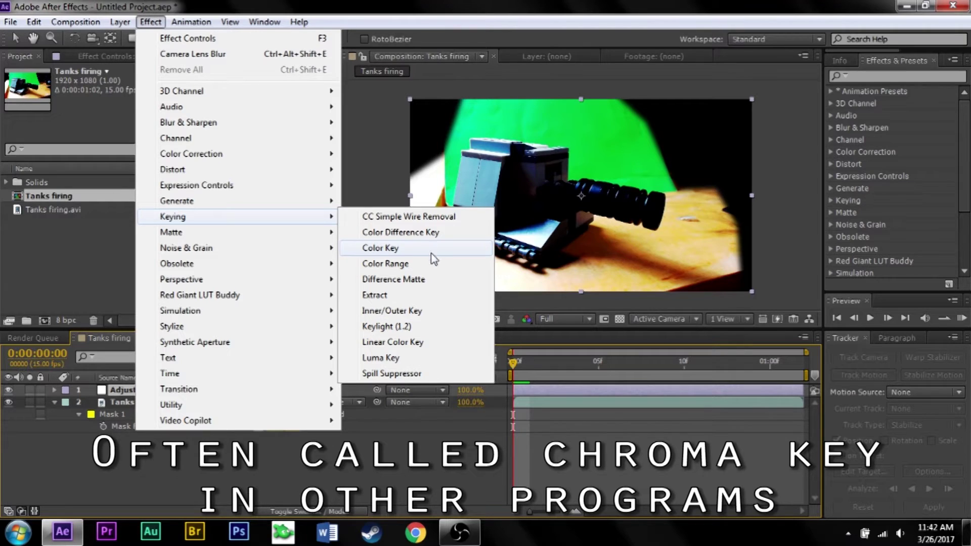
{"action": "left_click", "coordinate": [408, 329]}
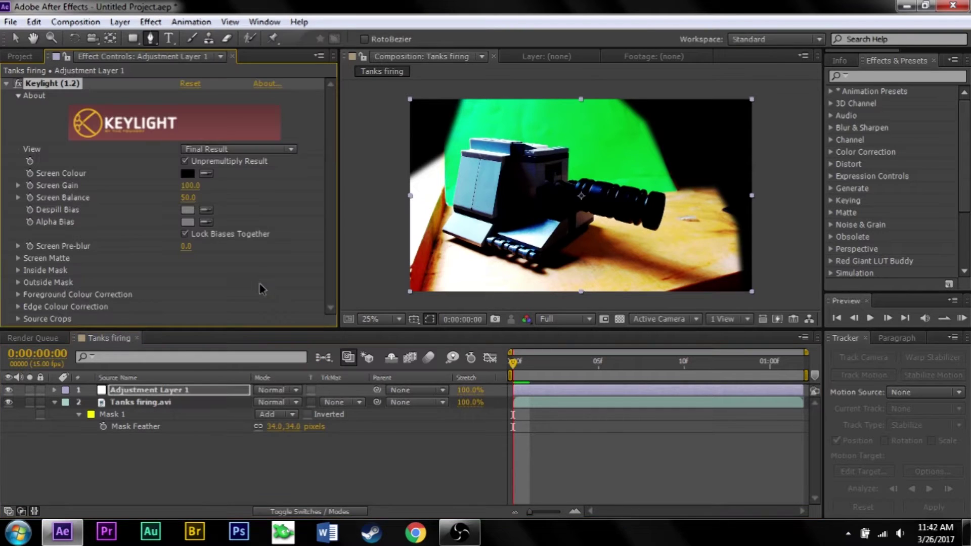
{"action": "key", "text": "v"}
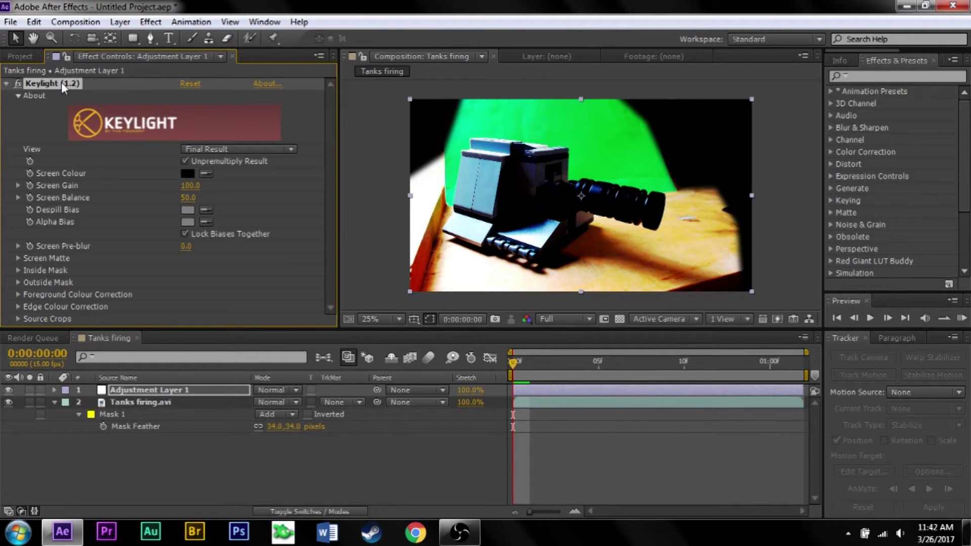
{"action": "key", "text": "Delete"}
Try Color Key sampling the green screen, raising tolerance to 149 and increasing edge feather.
{"action": "left_click", "coordinate": [152, 21]}
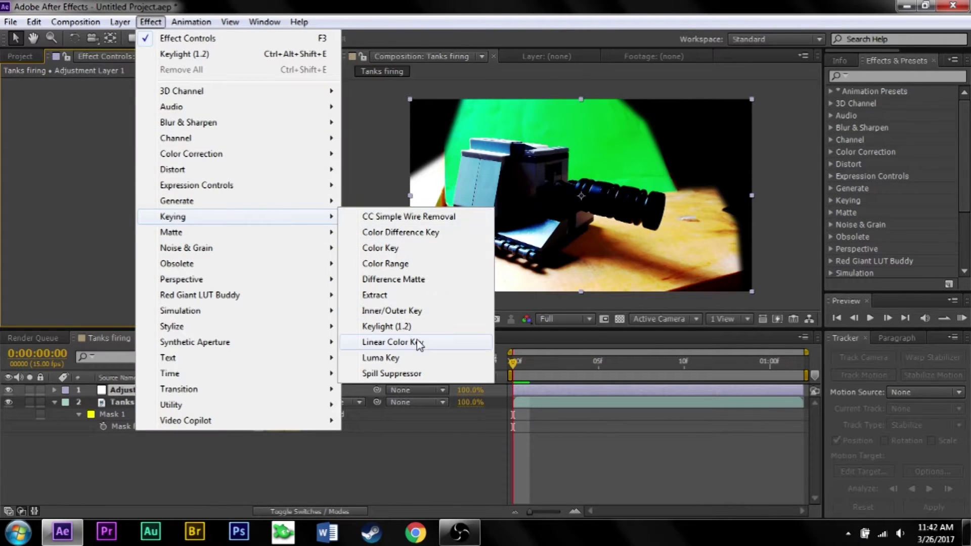
{"action": "left_click", "coordinate": [435, 252]}
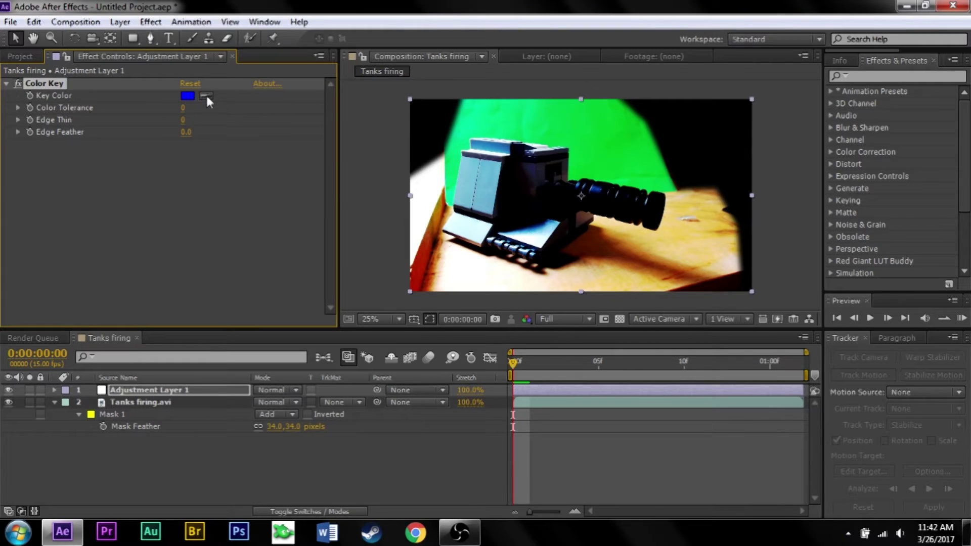
{"action": "left_click", "coordinate": [588, 144]}
{"action": "left_click_drag", "start_coordinate": [183, 108], "coordinate": [274, 102]}
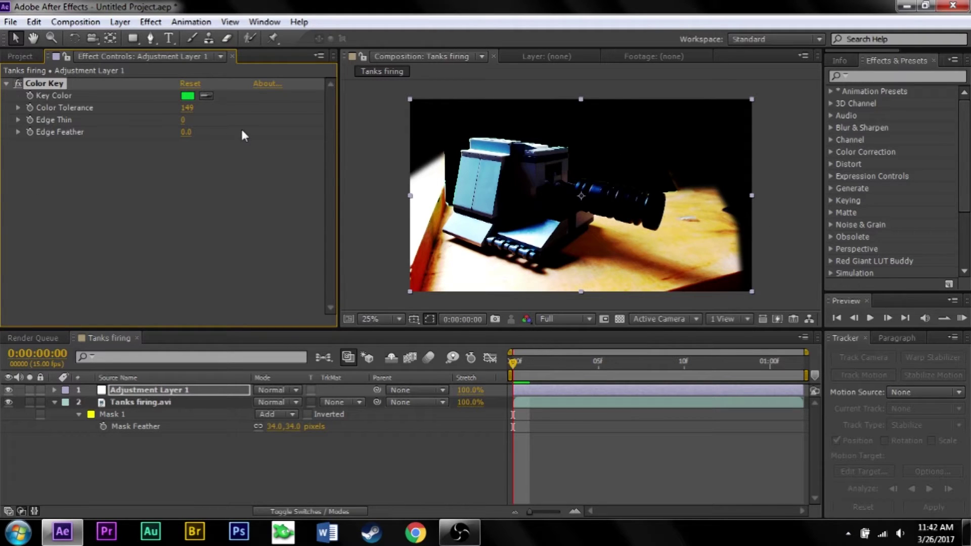
{"action": "left_click_drag", "start_coordinate": [186, 132], "coordinate": [223, 132]}
{"action": "left_click", "coordinate": [44, 84]}
Replace the Color Key with a fresh Keylight (1.2) effect.
{"action": "key", "text": "Delete"}
{"action": "left_click", "coordinate": [151, 22]}
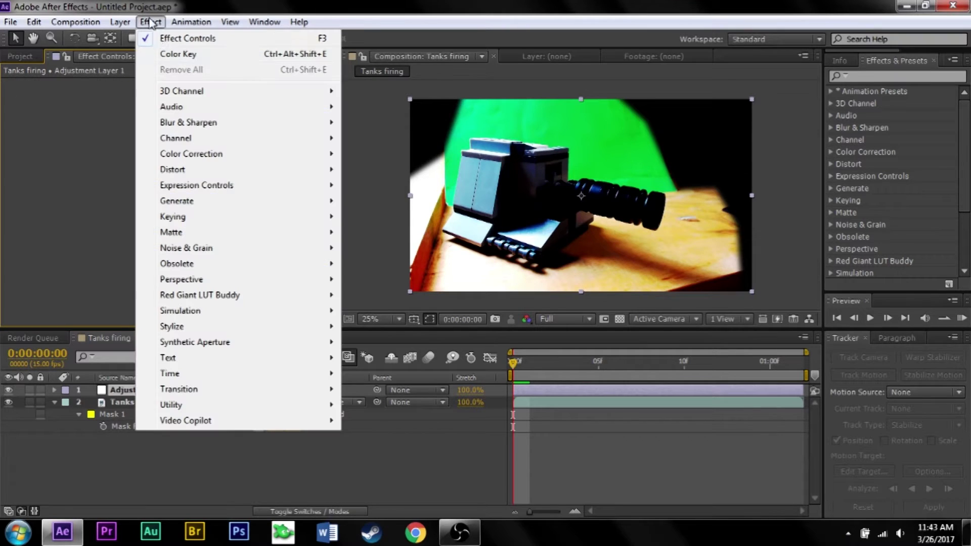
{"action": "mouse_move", "coordinate": [282, 217]}
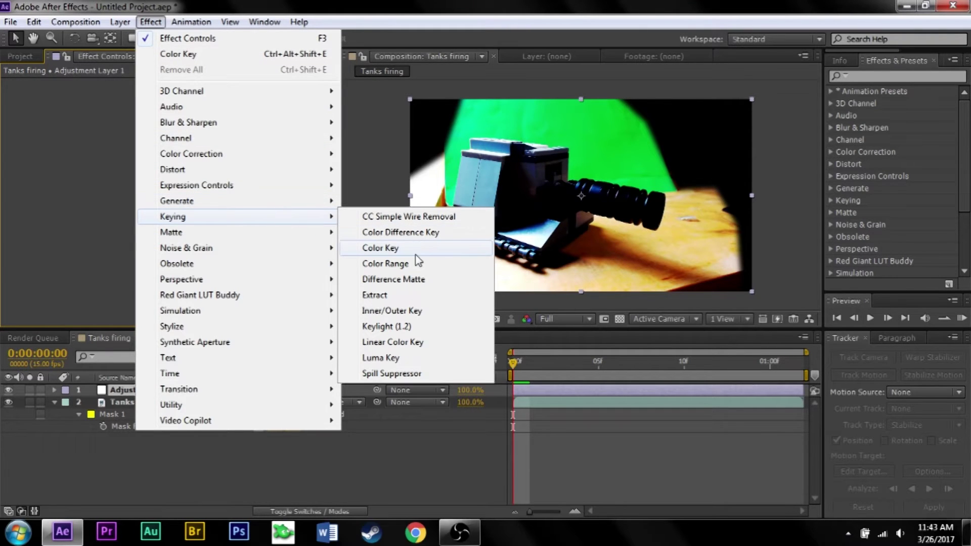
{"action": "left_click", "coordinate": [426, 327]}
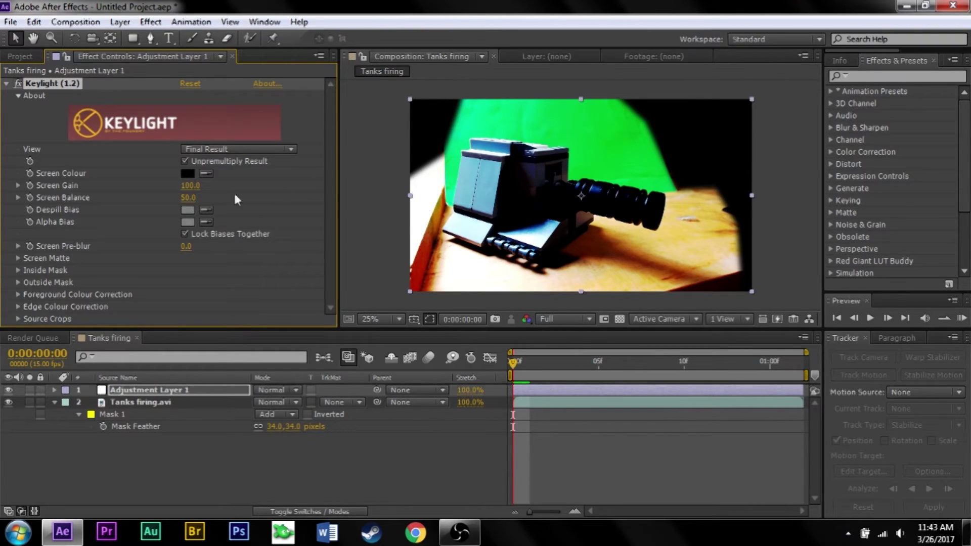
Sample the green backdrop as Keylight's Screen Colour and check the key on a later frame.
{"action": "left_click", "coordinate": [206, 174]}
{"action": "left_click", "coordinate": [610, 130]}
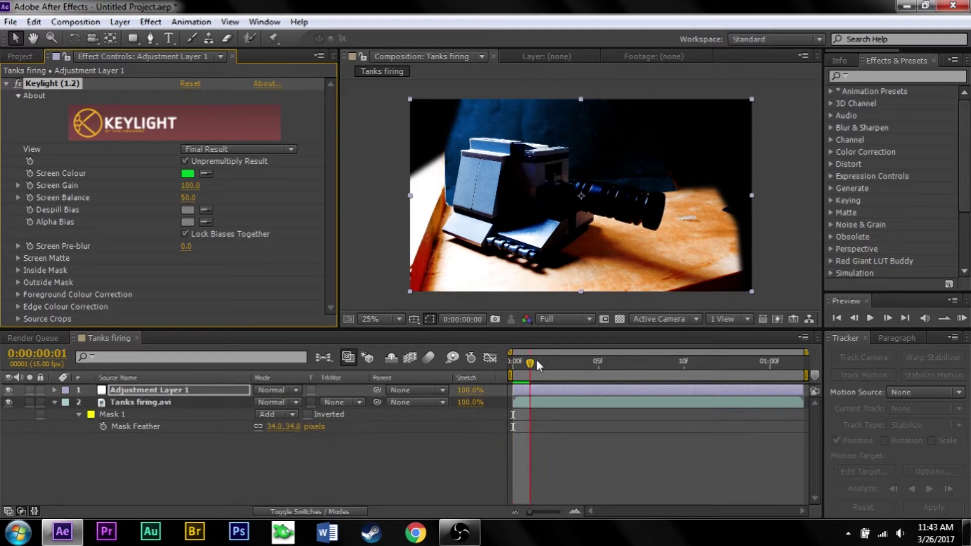
{"action": "left_click", "coordinate": [511, 361]}
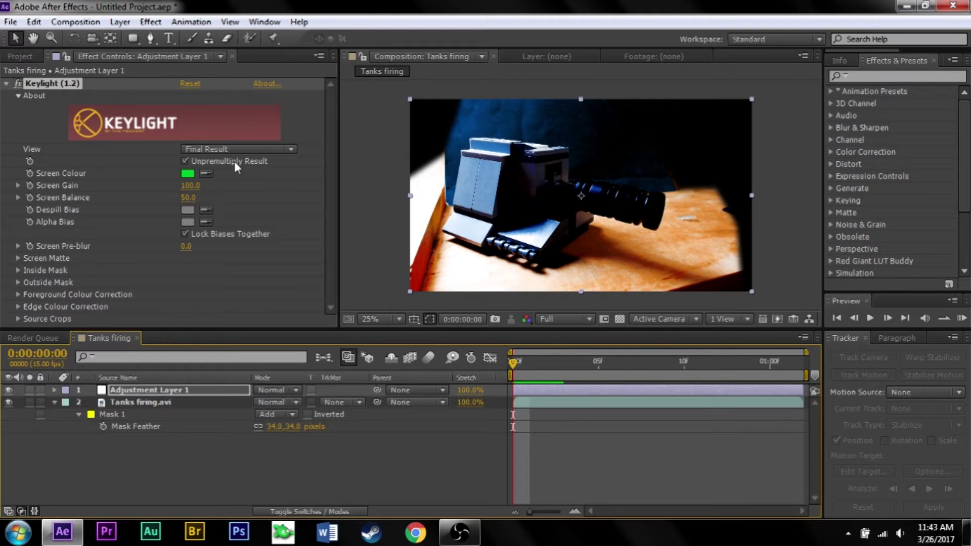
Tune Screen Gain to 68 and Screen Balance to 71 over the transparency grid.
{"action": "left_click", "coordinate": [66, 201]}
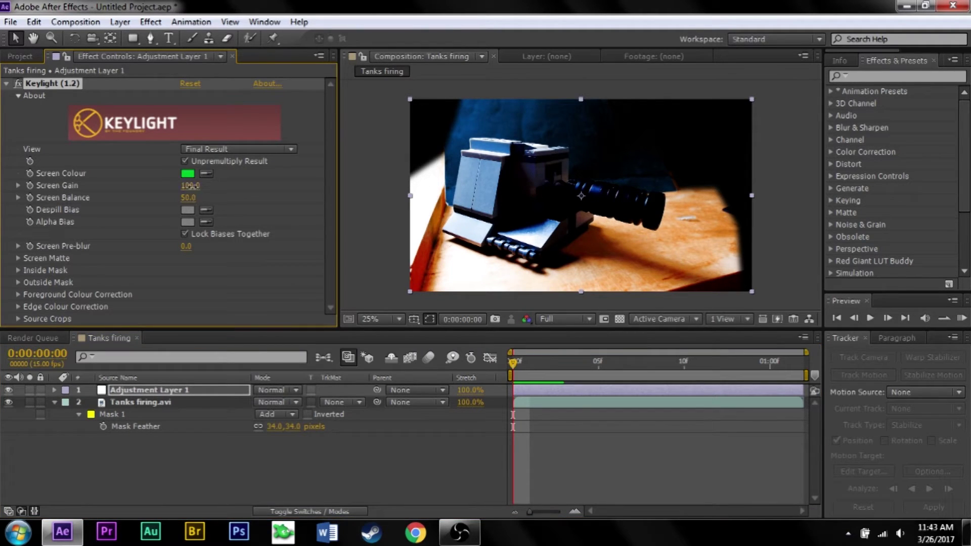
{"action": "mouse_move", "coordinate": [191, 185]}
{"action": "left_mouse_down"}
{"action": "mouse_move", "coordinate": [207, 186]}
{"action": "mouse_move", "coordinate": [190, 203]}
{"action": "left_mouse_up"}
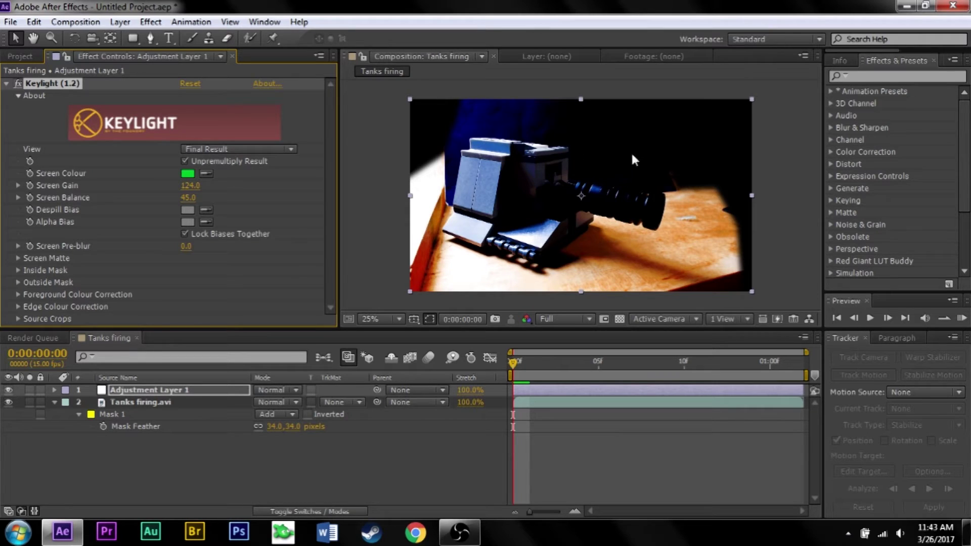
{"action": "left_click", "coordinate": [619, 318]}
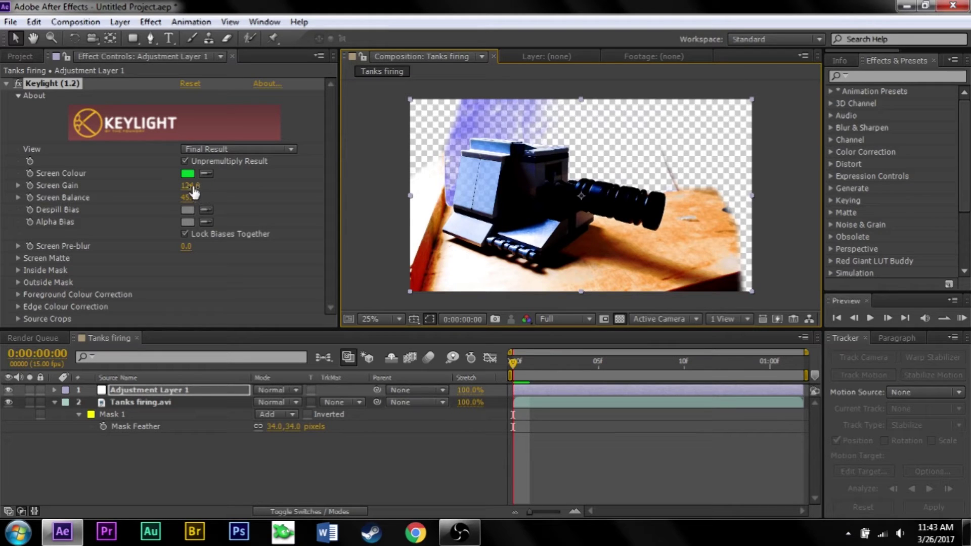
{"action": "left_click_drag", "start_coordinate": [189, 185], "coordinate": [205, 197]}
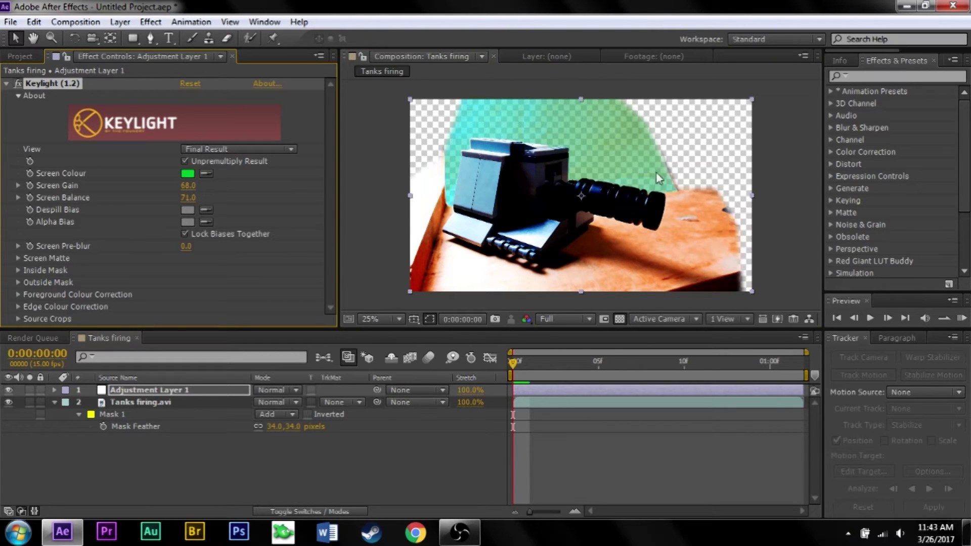
Switch Keylight's View to Screen Matte.
{"action": "left_click", "coordinate": [247, 150]}
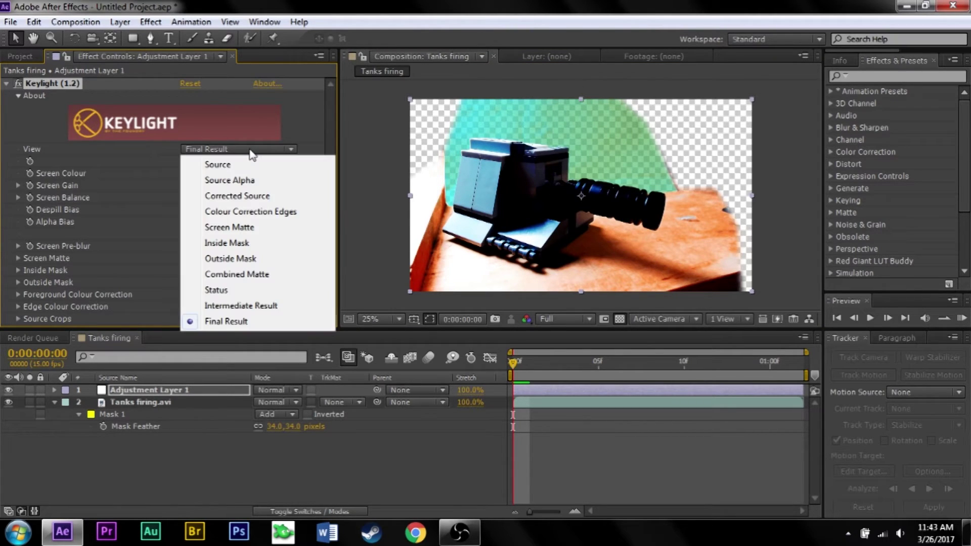
{"action": "left_click", "coordinate": [152, 157]}
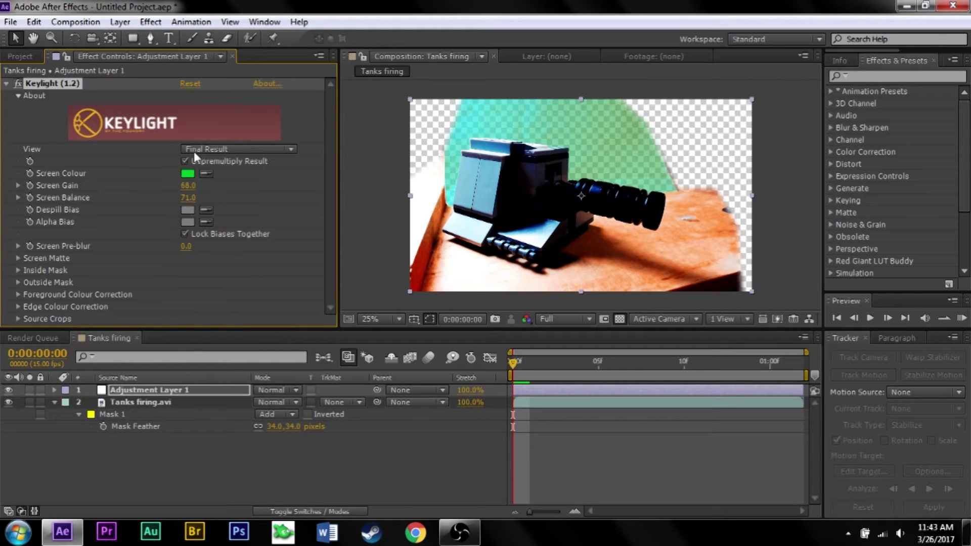
{"action": "left_click", "coordinate": [226, 151]}
{"action": "left_click", "coordinate": [264, 231]}
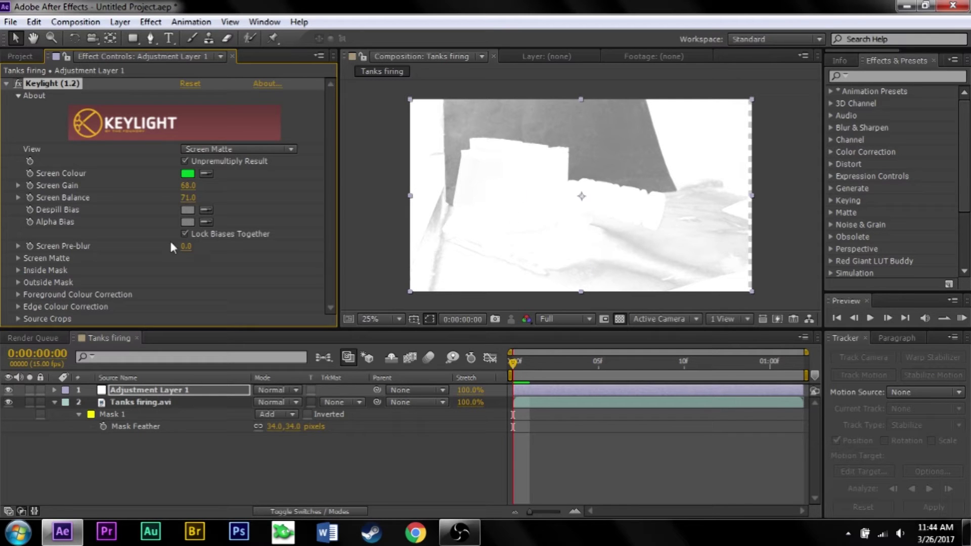
Expand Screen Matte and set Clip Black to 73 and Clip White to 87.
{"action": "left_click", "coordinate": [19, 258]}
{"action": "scroll", "coordinate": [19, 260], "scroll_direction": "down", "scroll_amount": 3}
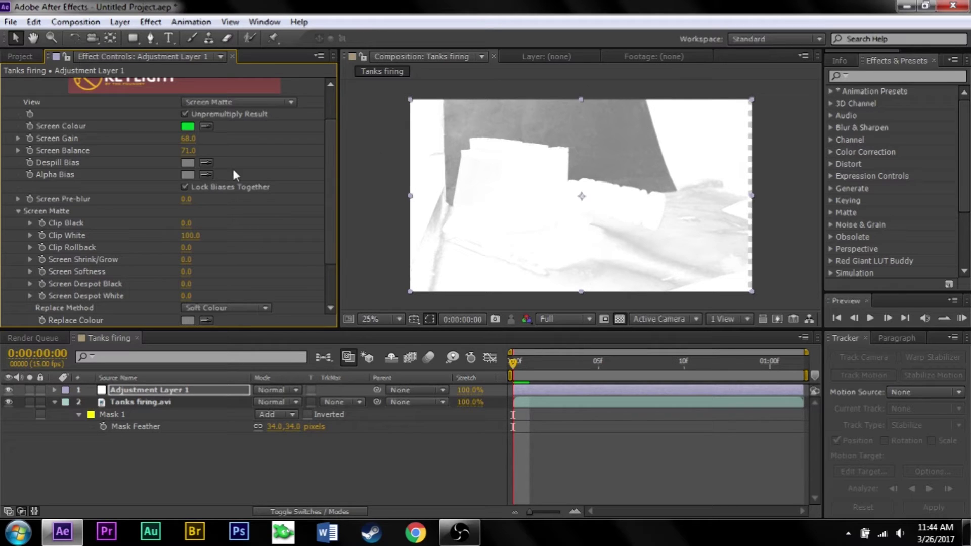
{"action": "left_click_drag", "start_coordinate": [188, 226], "coordinate": [233, 221]}
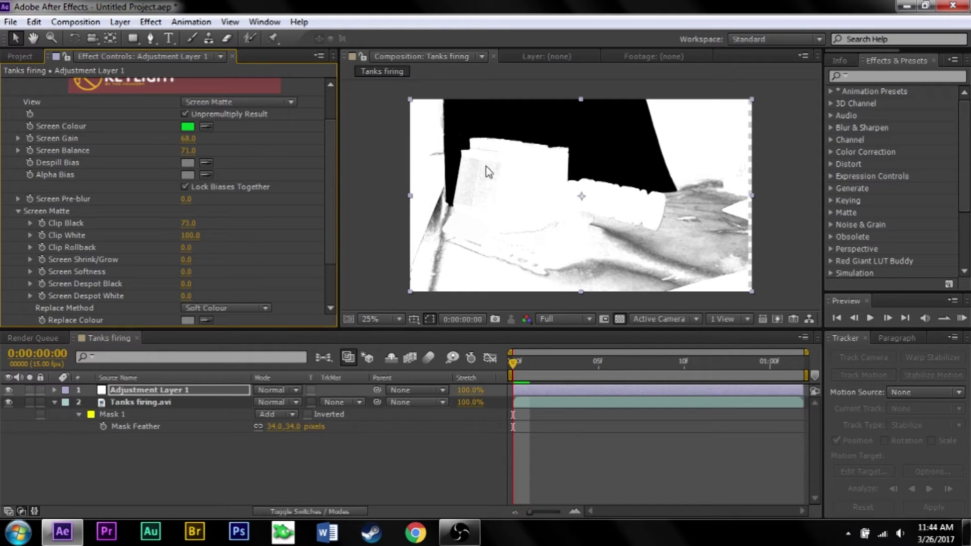
{"action": "left_click_drag", "start_coordinate": [189, 235], "coordinate": [183, 235]}
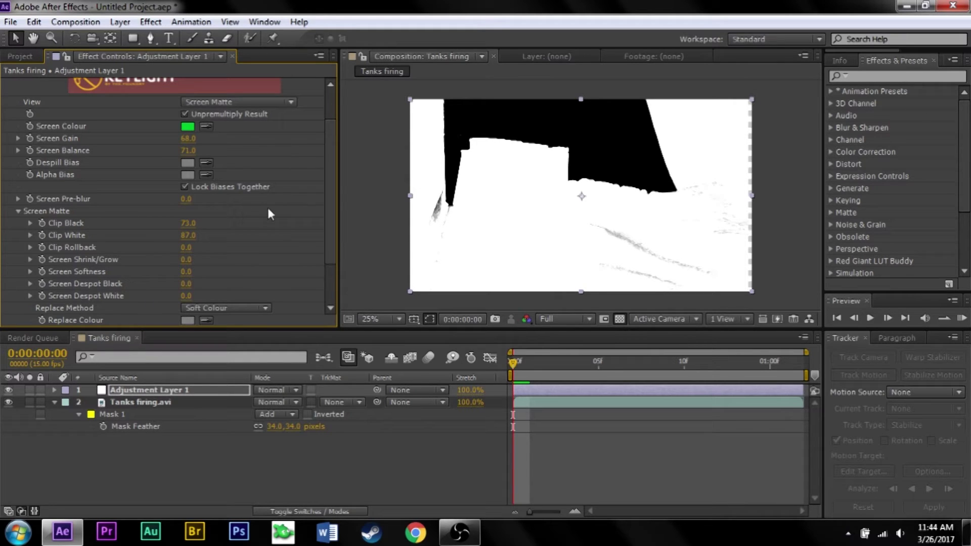
{"action": "left_click_drag", "start_coordinate": [187, 139], "coordinate": [188, 139]}
{"action": "scroll", "coordinate": [315, 191], "scroll_direction": "up", "scroll_amount": 2}
Set Keylight's View back to Final Result and move the playhead to 0:00:00:04.
{"action": "left_click", "coordinate": [257, 134]}
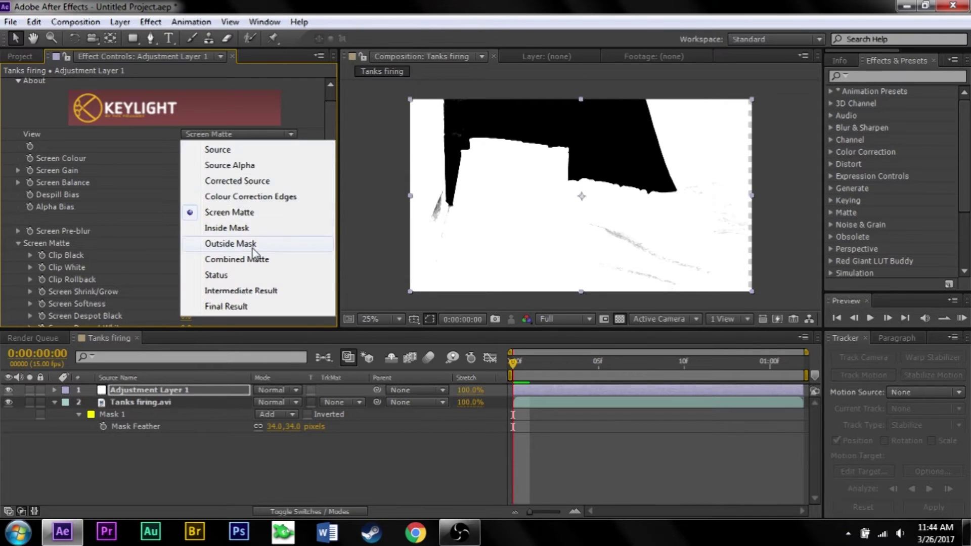
{"action": "left_click", "coordinate": [256, 306]}
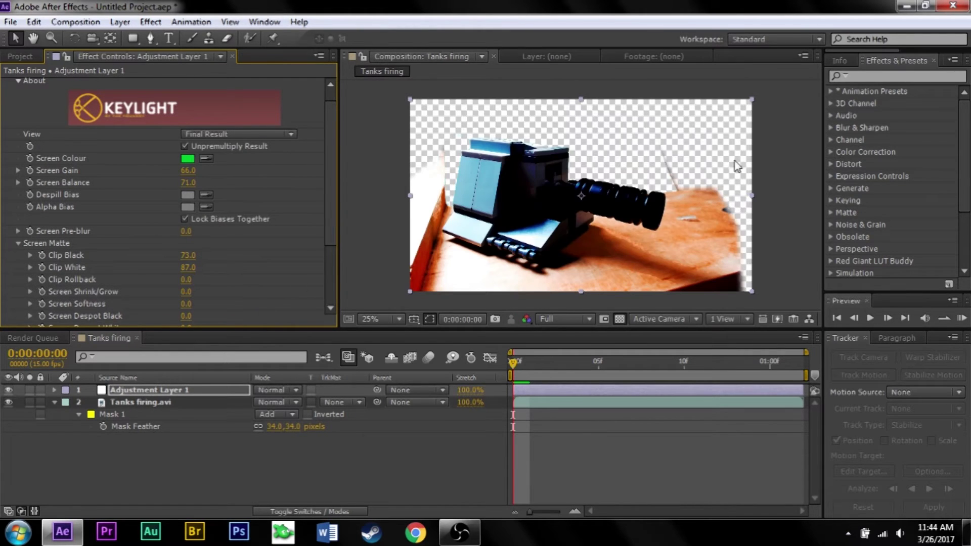
{"action": "left_click_drag", "start_coordinate": [519, 365], "coordinate": [584, 371]}
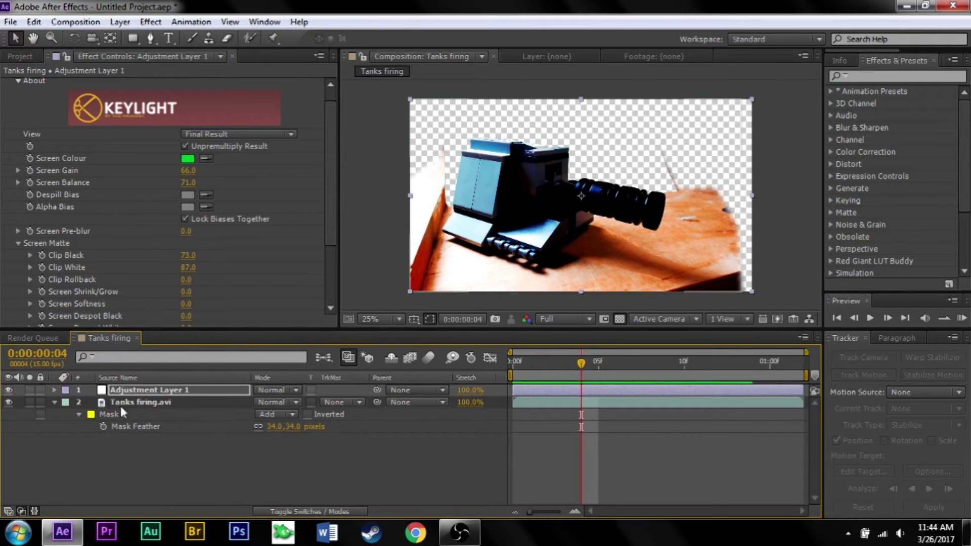
Draw a closed five-point Pen mask on Adjustment Layer 1 over the upper backdrop.
{"action": "left_click", "coordinate": [143, 391]}
{"action": "left_click", "coordinate": [150, 38]}
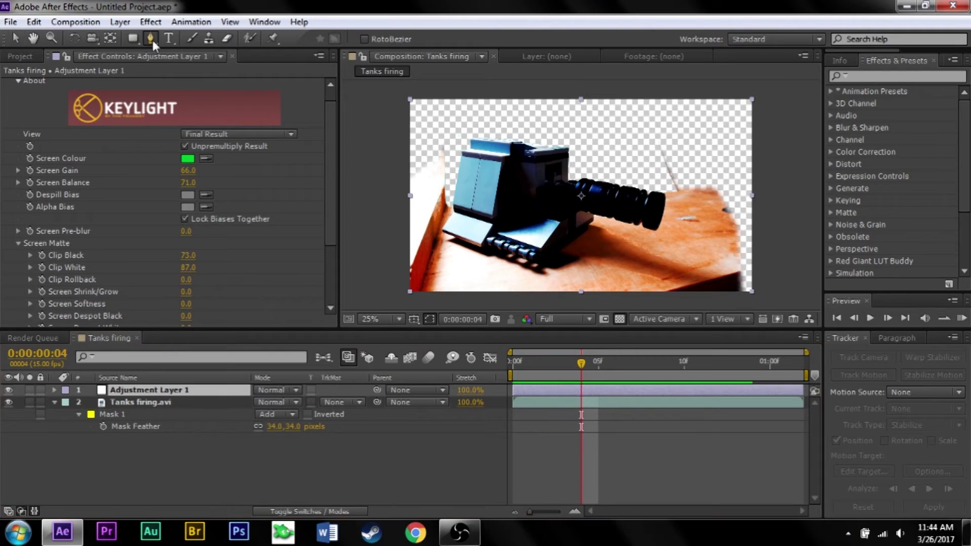
{"action": "left_click", "coordinate": [416, 195]}
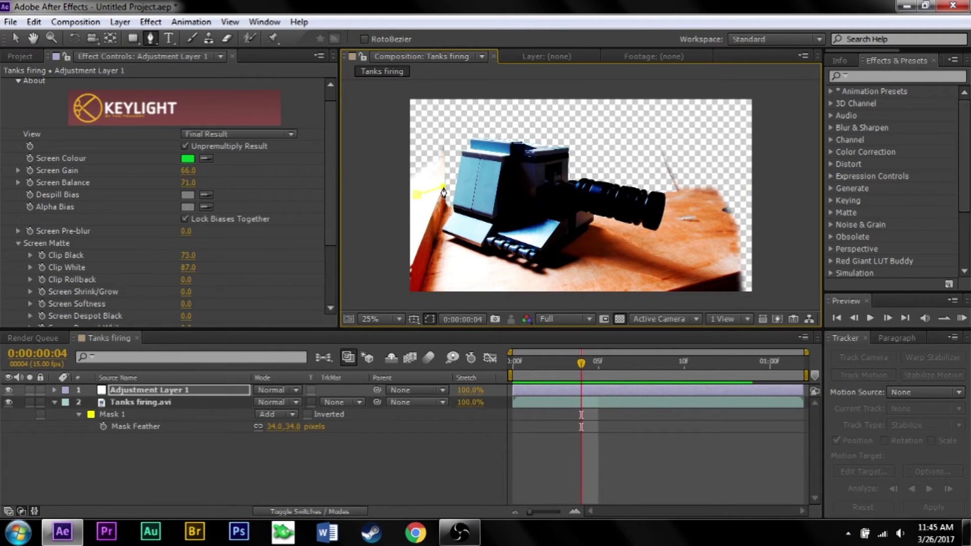
{"action": "left_click", "coordinate": [446, 212]}
{"action": "left_click", "coordinate": [723, 191]}
{"action": "left_click", "coordinate": [720, 89]}
{"action": "left_click", "coordinate": [408, 89]}
{"action": "left_click", "coordinate": [416, 195]}
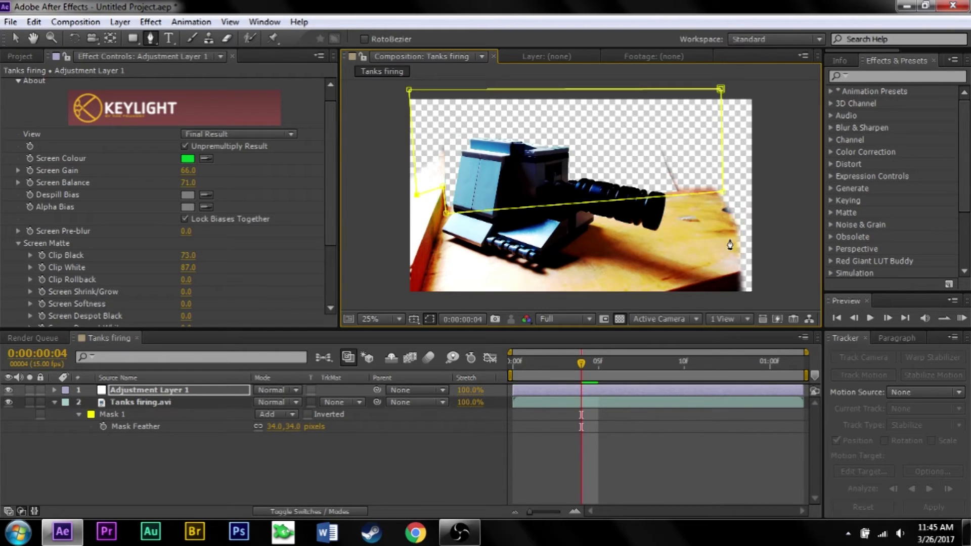
{"action": "left_click", "coordinate": [431, 454]}
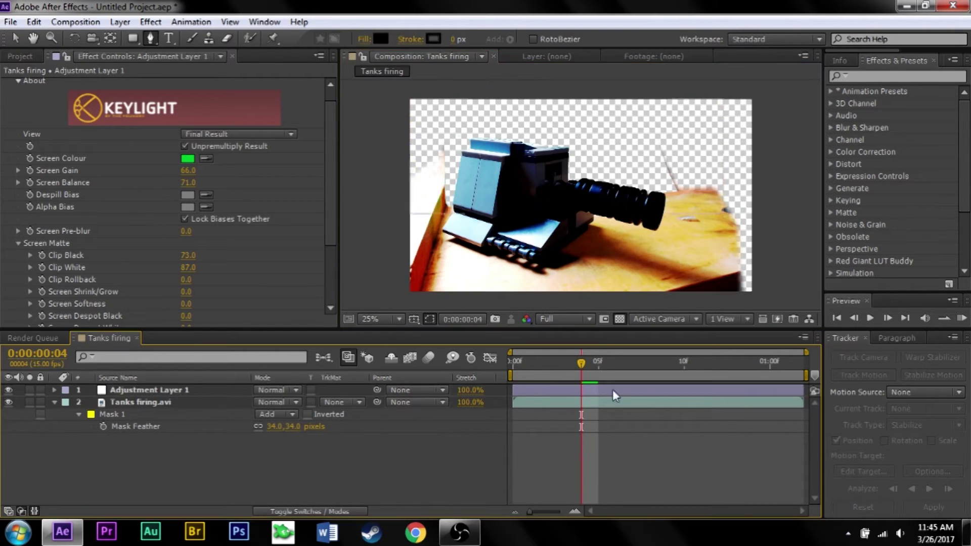
Set Adjustment Layer 1's Mask Feather to 22 pixels.
{"action": "left_click", "coordinate": [141, 393]}
{"action": "key", "text": "f"}
{"action": "left_click_drag", "start_coordinate": [270, 414], "coordinate": [304, 417]}
{"action": "left_click", "coordinate": [320, 476]}
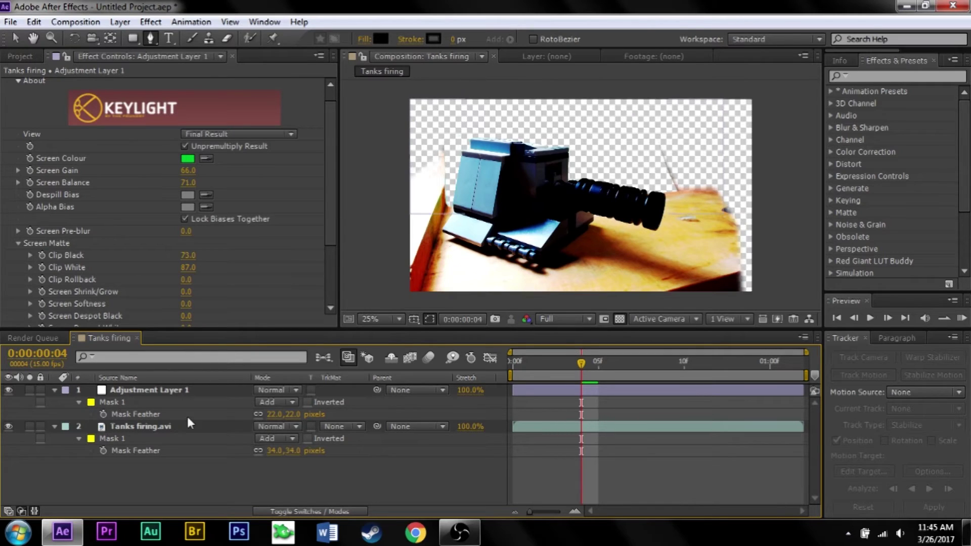
Toggle Adjustment Layer 1's visibility to compare the comp with and without it.
{"action": "left_click", "coordinate": [9, 390]}
{"action": "left_click", "coordinate": [9, 391]}
{"action": "left_click", "coordinate": [9, 391]}
{"action": "left_click", "coordinate": [9, 391]}
Nudge a right-side point inward and move a left-side point lower on Tanks firing.avi's mask.
{"action": "left_click", "coordinate": [136, 430]}
{"action": "left_click", "coordinate": [671, 186]}
{"action": "left_click", "coordinate": [671, 186]}
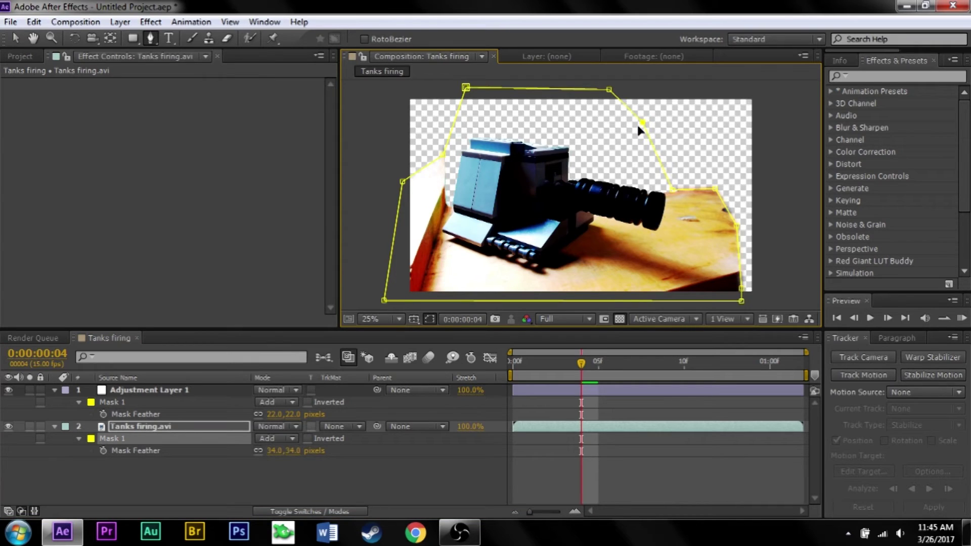
{"action": "left_click_drag", "start_coordinate": [642, 123], "coordinate": [635, 124]}
{"action": "left_click", "coordinate": [418, 481]}
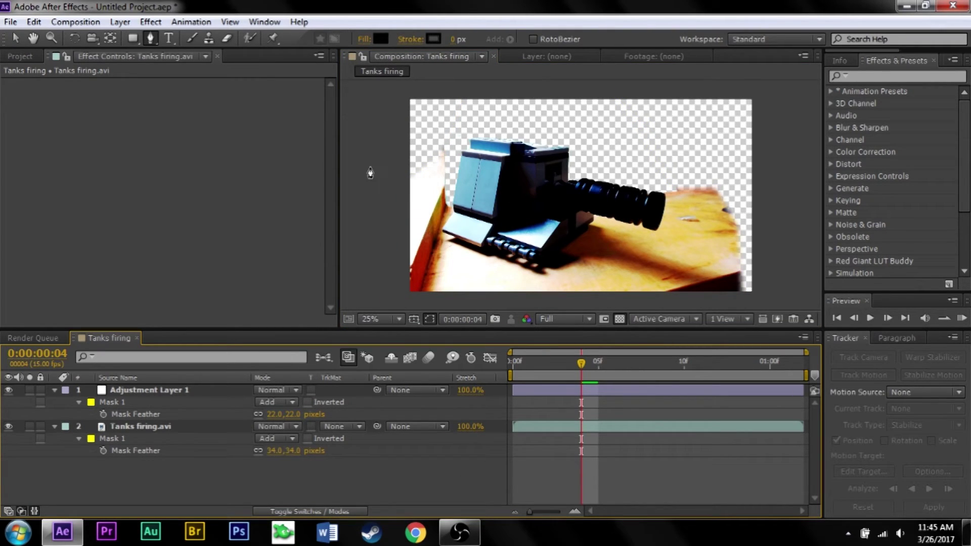
{"action": "left_click", "coordinate": [140, 426]}
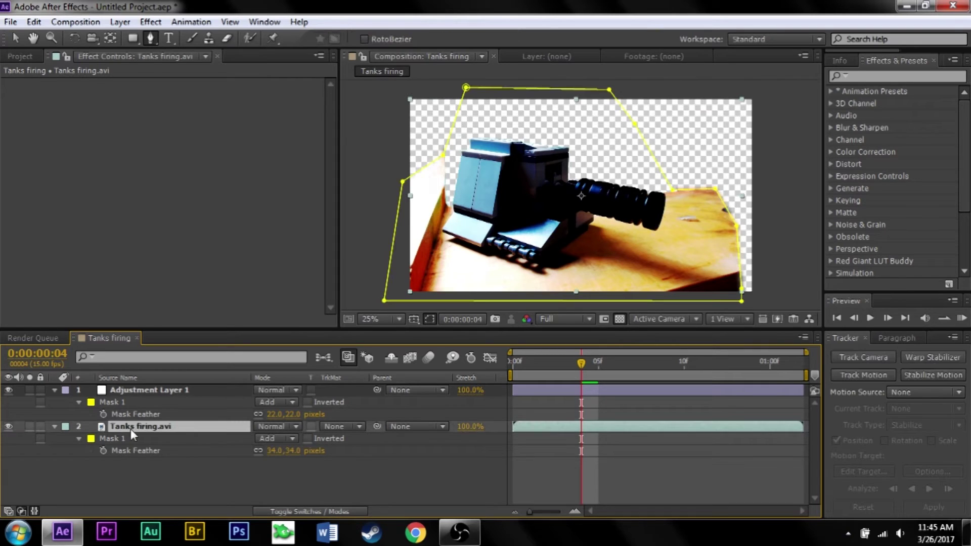
{"action": "left_click_drag", "start_coordinate": [444, 154], "coordinate": [446, 192]}
Preview the composition twice at Quarter resolution, stopping playback each time.
{"action": "left_click", "coordinate": [587, 321]}
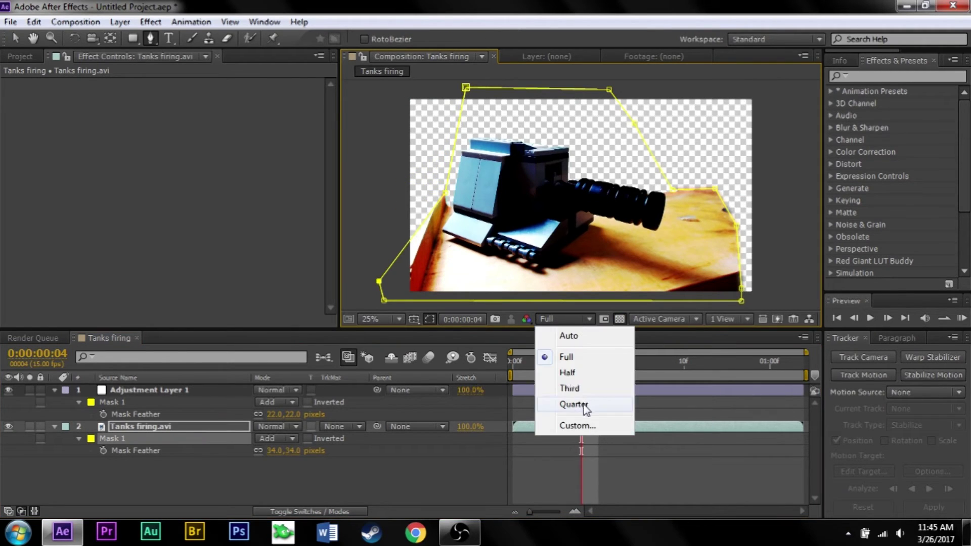
{"action": "left_click", "coordinate": [574, 404]}
{"action": "left_click", "coordinate": [962, 318]}
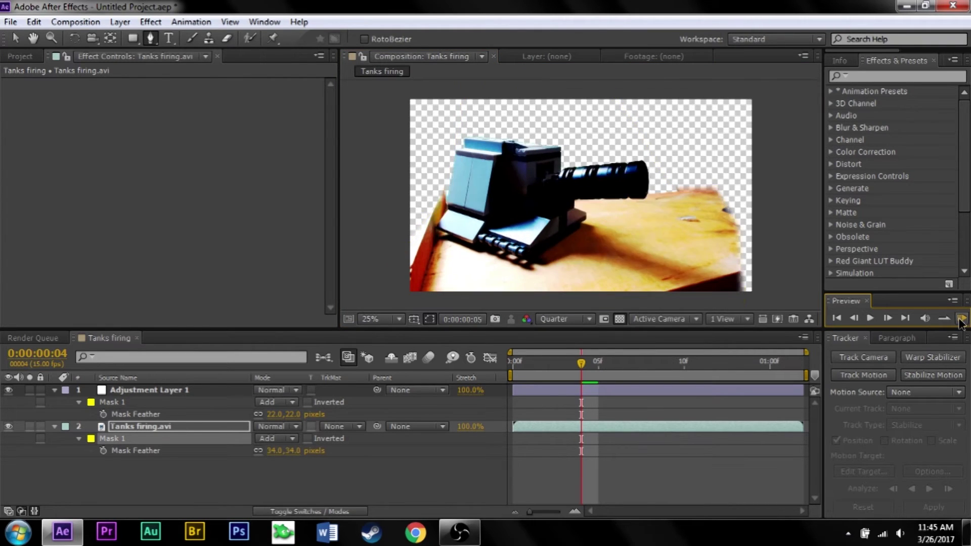
{"action": "key", "text": "space"}
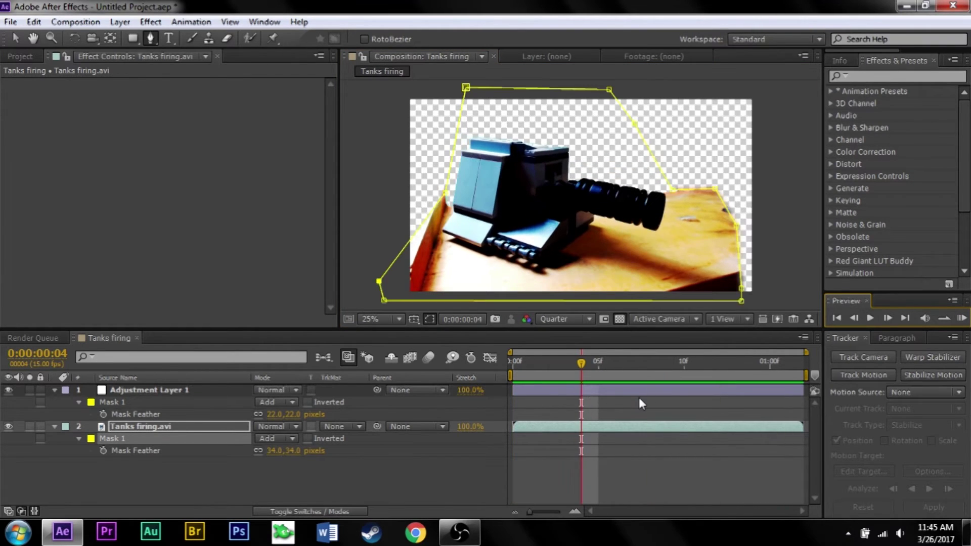
{"action": "left_click", "coordinate": [402, 485]}
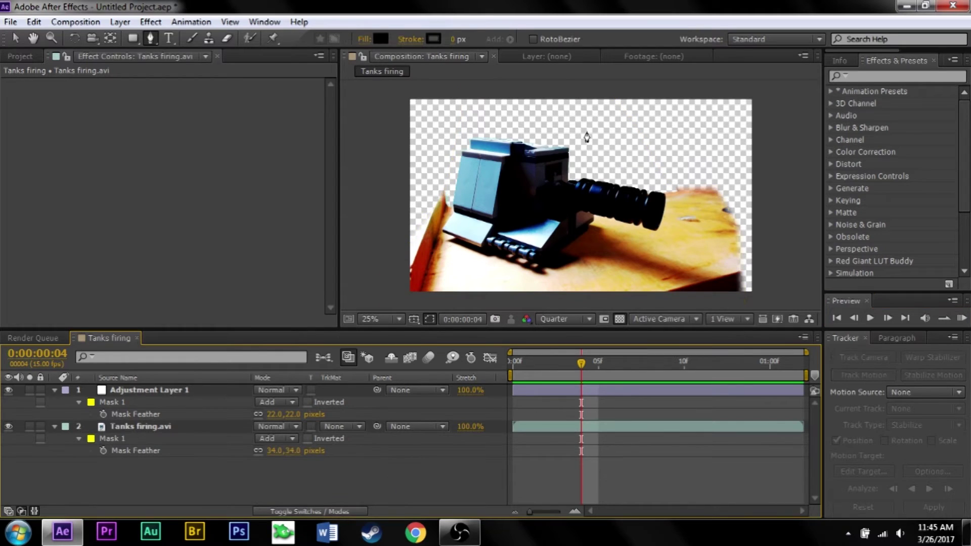
{"action": "left_click", "coordinate": [962, 319]}
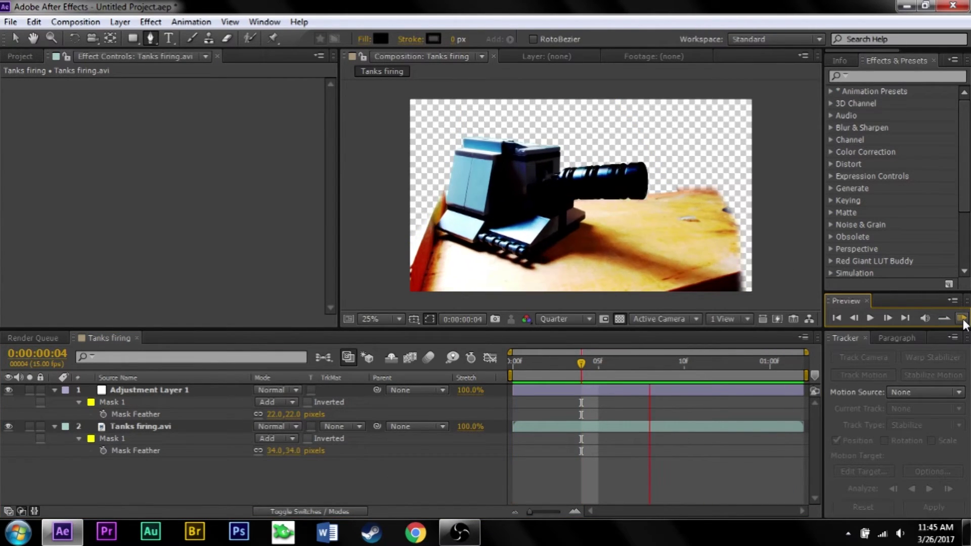
{"action": "left_click", "coordinate": [428, 484]}
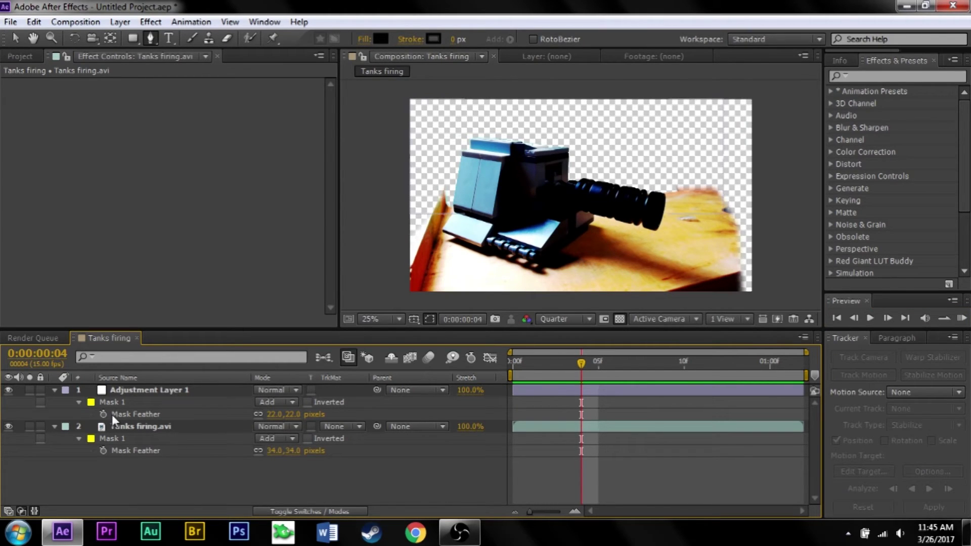
Select Adjustment Layer 1 and expand Keylight's Foreground Colour Correction, collapsing Screen Matte.
{"action": "left_click", "coordinate": [169, 397]}
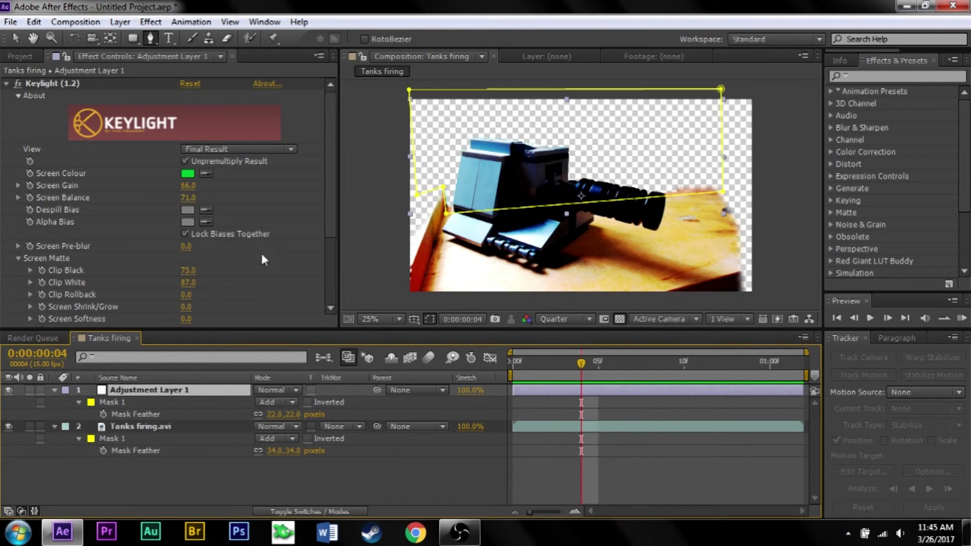
{"action": "scroll", "coordinate": [262, 259], "scroll_direction": "down", "scroll_amount": 4}
{"action": "left_click", "coordinate": [16, 160]}
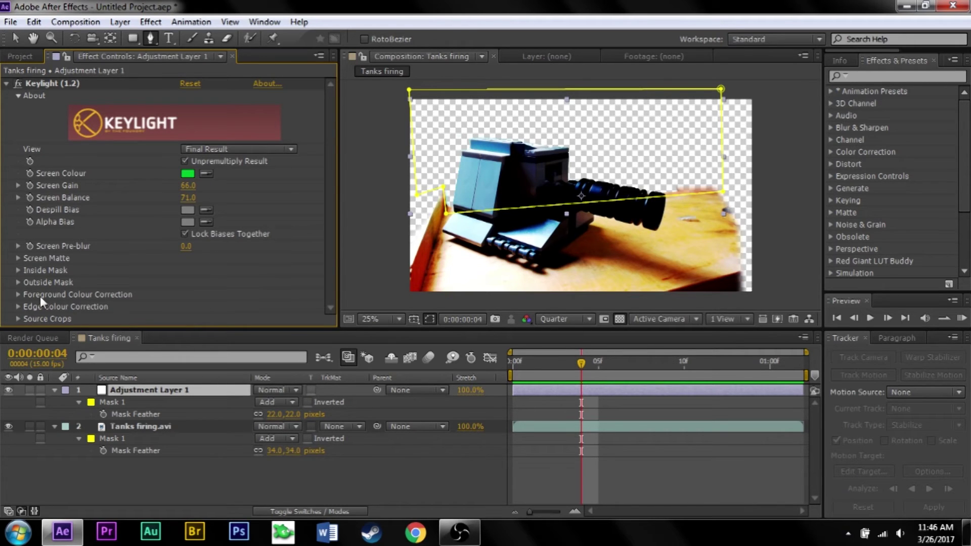
{"action": "left_click", "coordinate": [17, 295]}
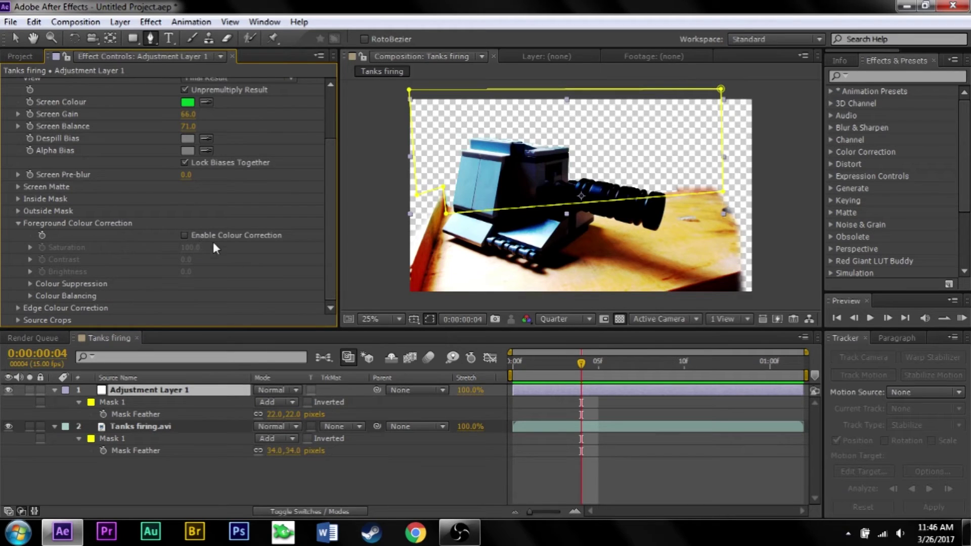
Test Saturation 96 and Contrast -9, then switch foreground colour correction back off.
{"action": "left_click", "coordinate": [185, 235]}
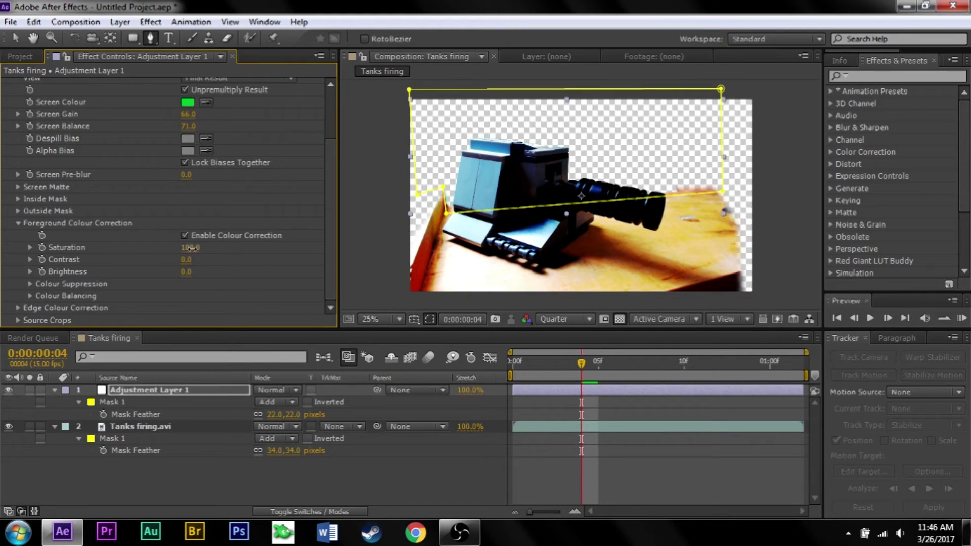
{"action": "left_click_drag", "start_coordinate": [215, 248], "coordinate": [195, 272]}
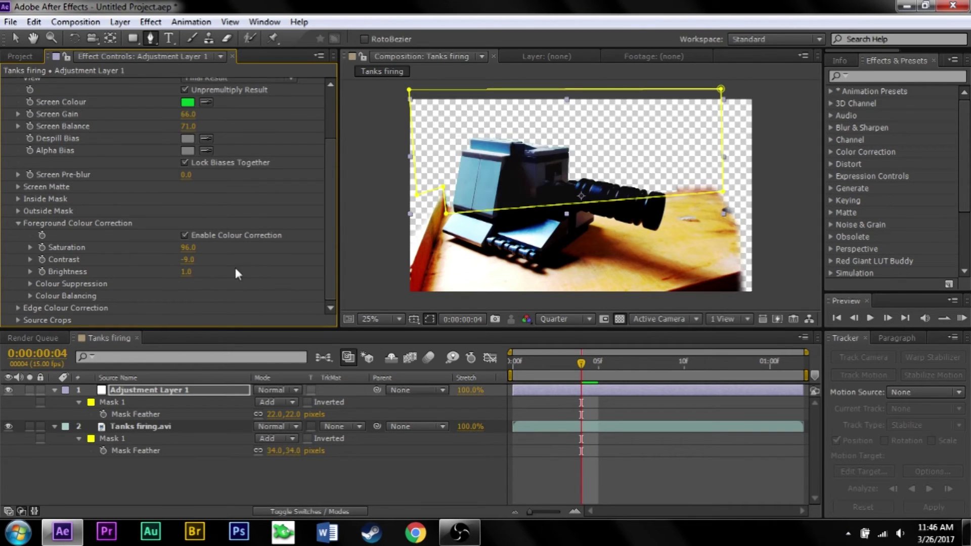
{"action": "left_click", "coordinate": [184, 236]}
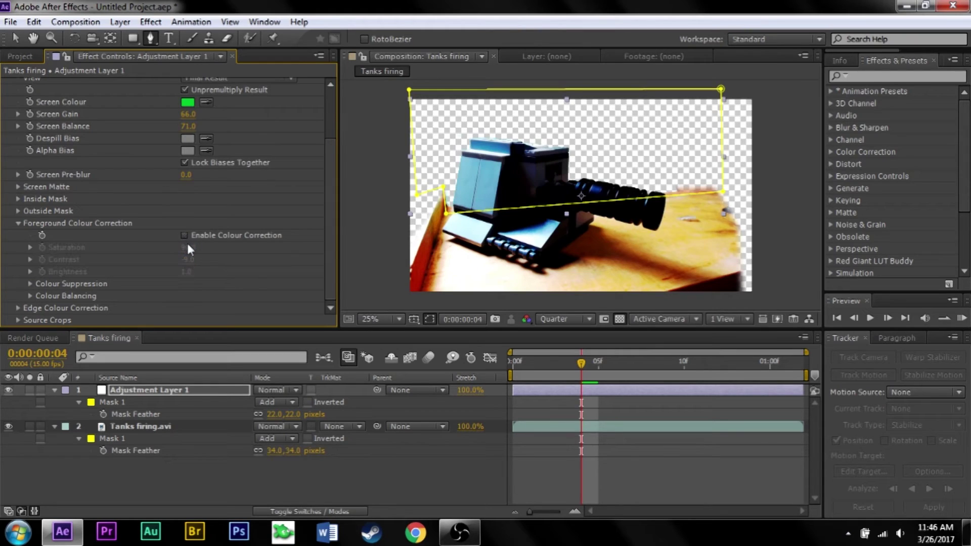
{"action": "left_click", "coordinate": [18, 224]}
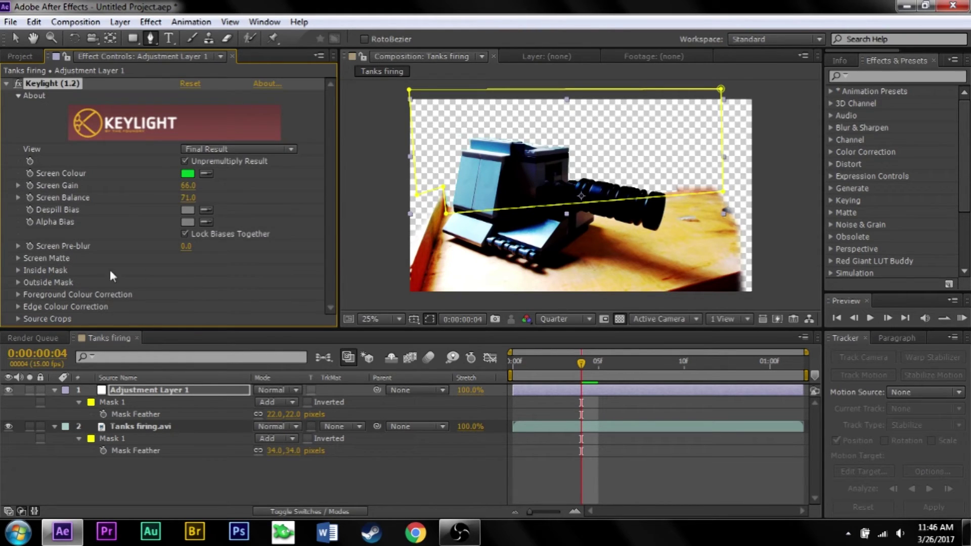
{"action": "left_click", "coordinate": [18, 197]}
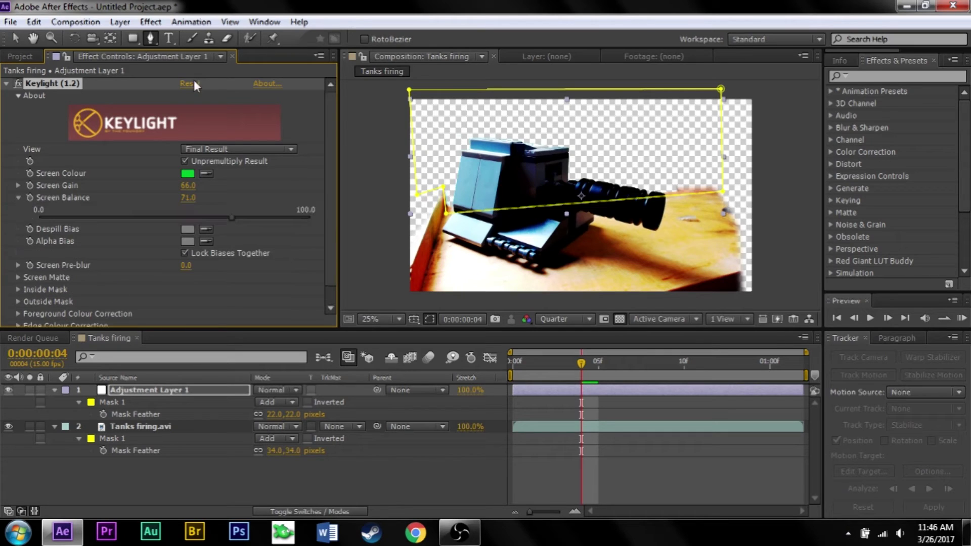
{"action": "left_click", "coordinate": [19, 197]}
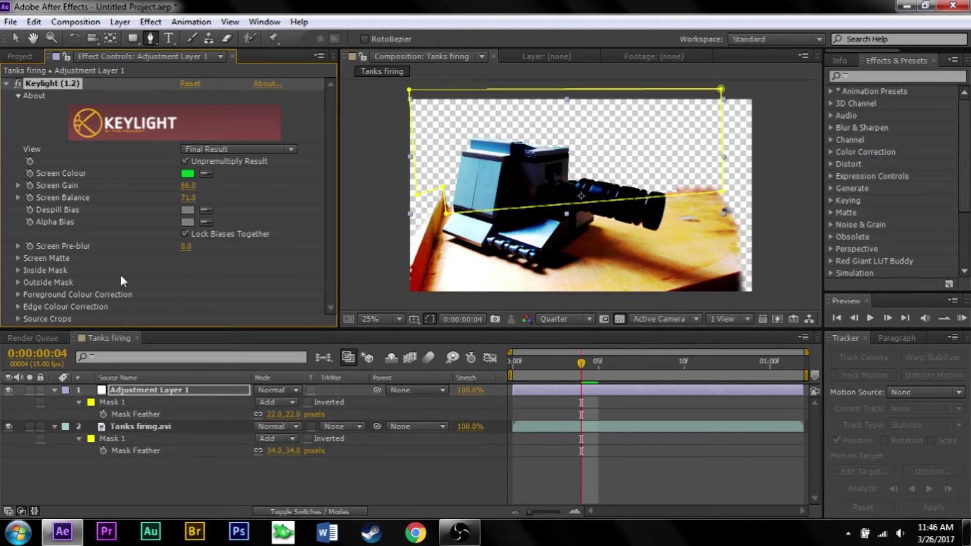
Return the playhead to 0:00:00:00 and open the Import File dialog from the Project panel.
{"action": "left_click", "coordinate": [222, 478]}
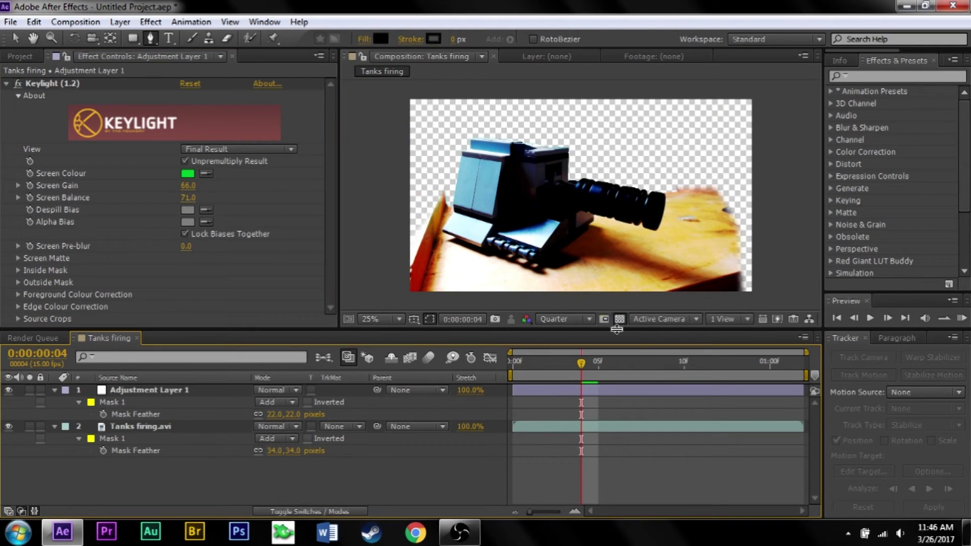
{"action": "left_click_drag", "start_coordinate": [582, 363], "coordinate": [492, 365]}
{"action": "left_click", "coordinate": [19, 57]}
{"action": "double_click", "coordinate": [161, 245]}
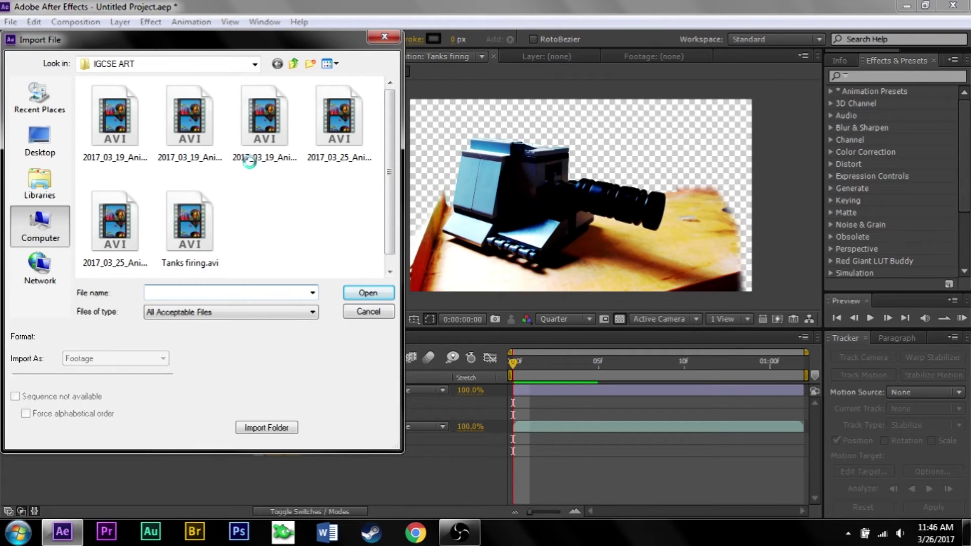
Browse to the G:\Work\FilmMaking\Libraries\Images\BG Images folder.
{"action": "left_click", "coordinate": [40, 221]}
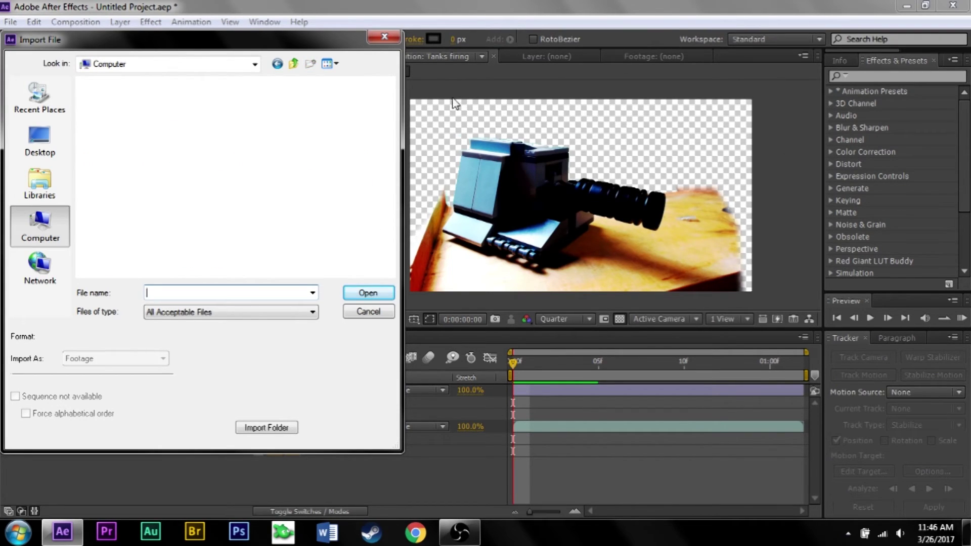
{"action": "double_click", "coordinate": [160, 165]}
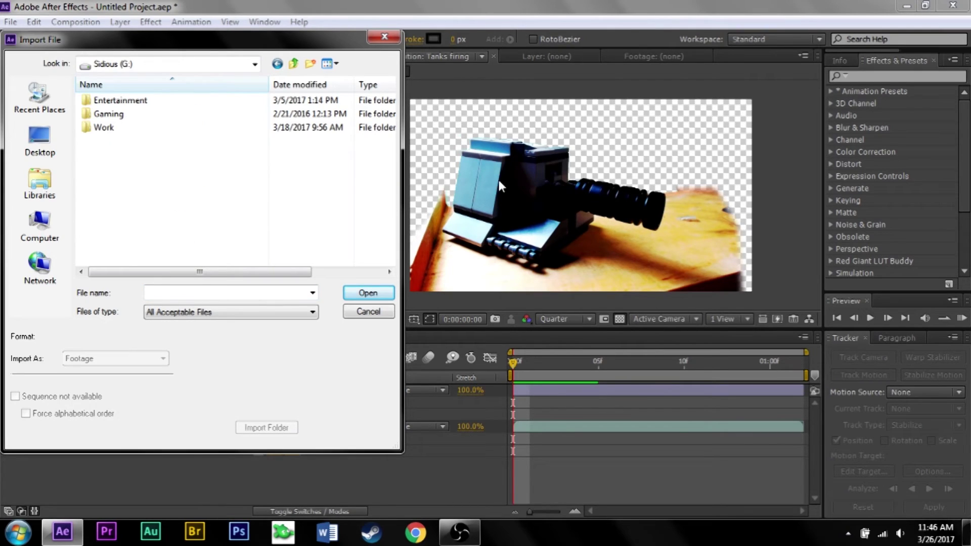
{"action": "double_click", "coordinate": [108, 129]}
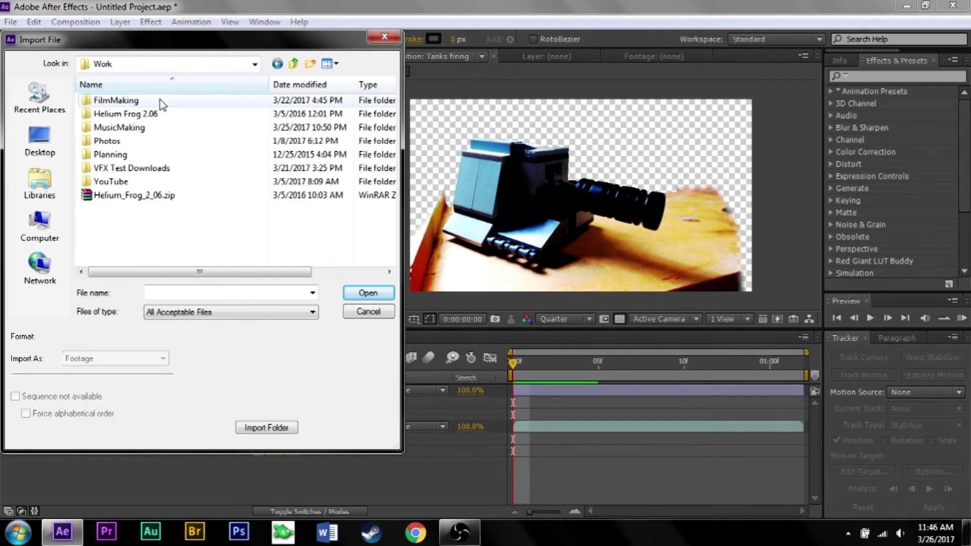
{"action": "double_click", "coordinate": [160, 99]}
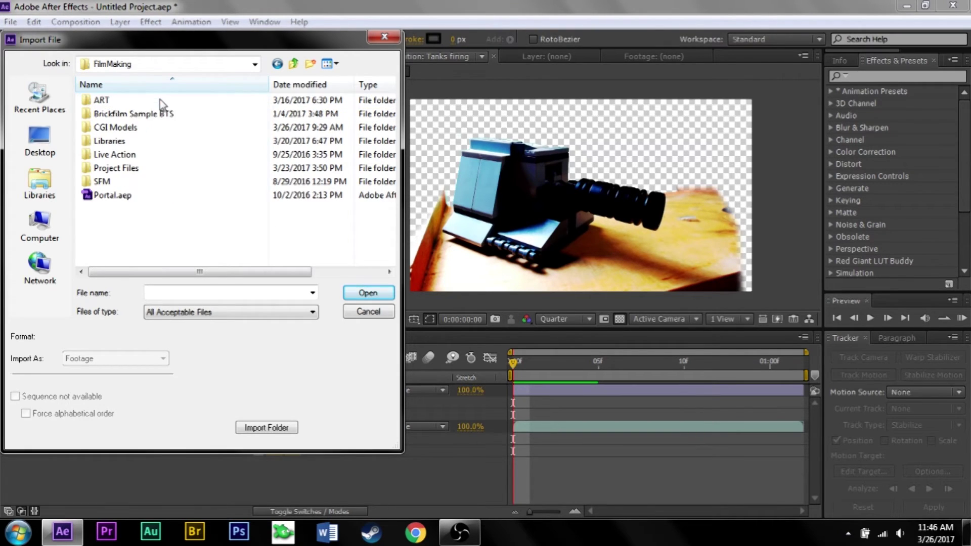
{"action": "double_click", "coordinate": [142, 141]}
{"action": "double_click", "coordinate": [140, 114]}
{"action": "left_click", "coordinate": [130, 129]}
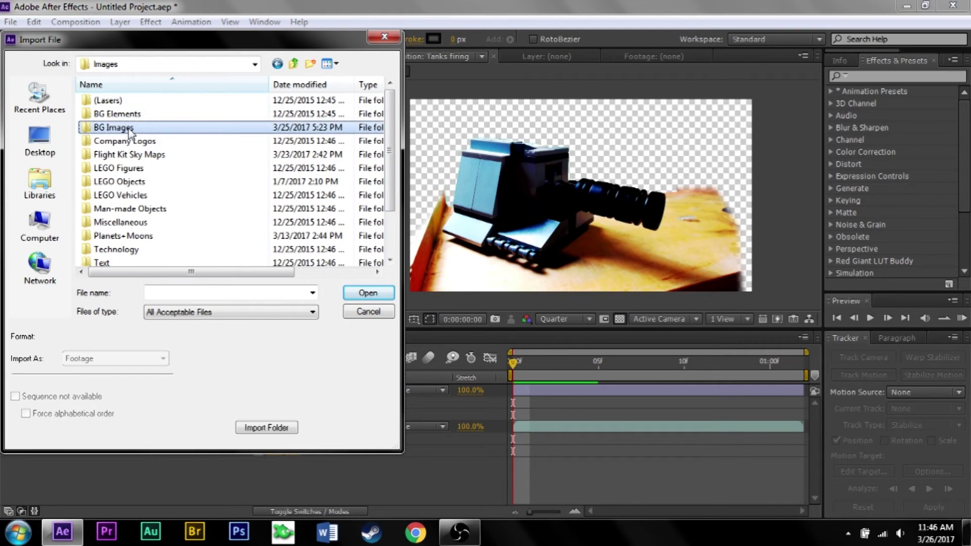
{"action": "double_click", "coordinate": [129, 130]}
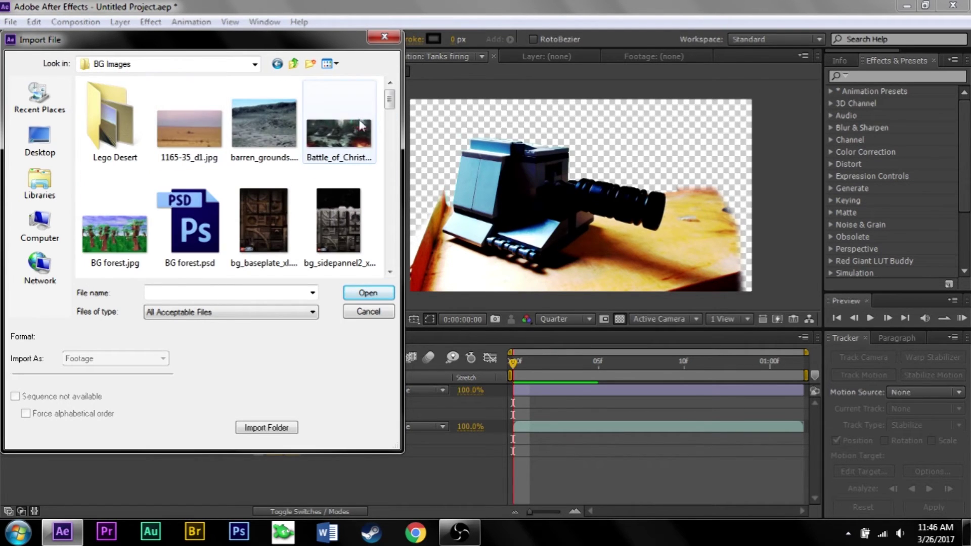
{"action": "left_click_drag", "start_coordinate": [390, 99], "coordinate": [382, 193]}
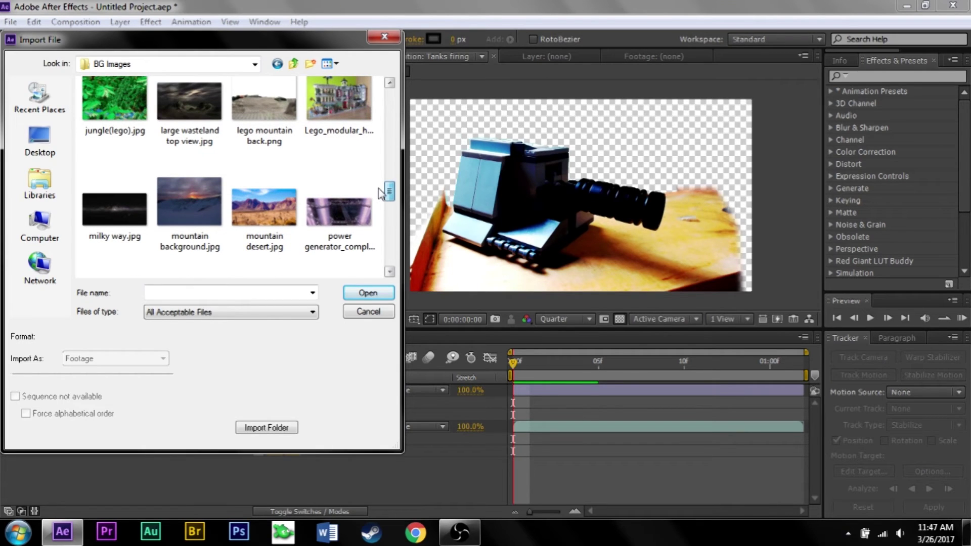
Import large wasteland top view.jpg below Tanks firing.avi and scale it up to fill the frame.
{"action": "left_click", "coordinate": [187, 103]}
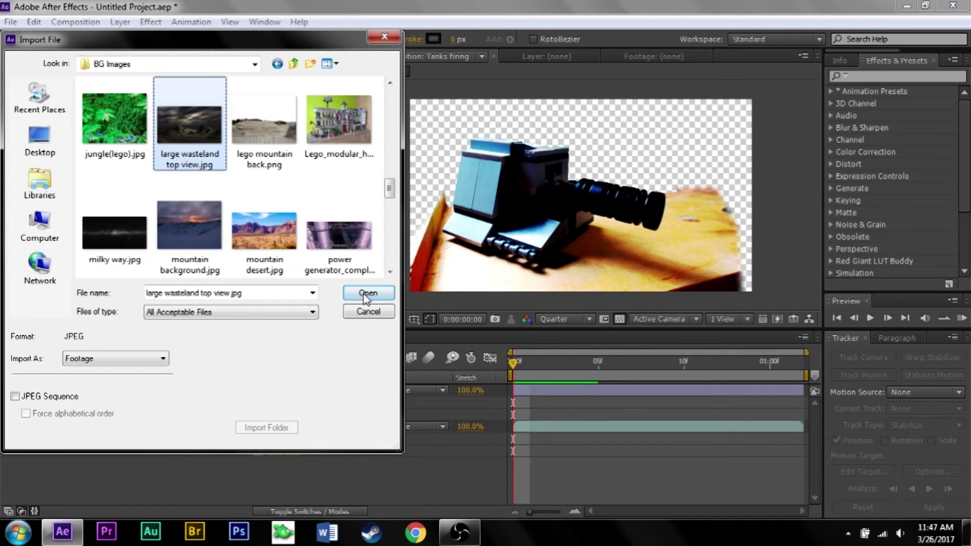
{"action": "left_click", "coordinate": [367, 293]}
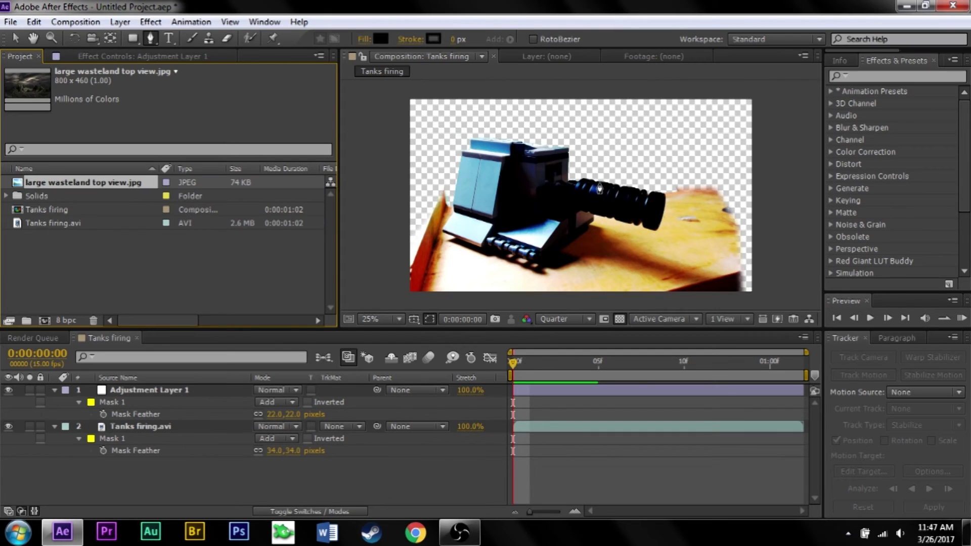
{"action": "left_click_drag", "start_coordinate": [96, 180], "coordinate": [166, 464]}
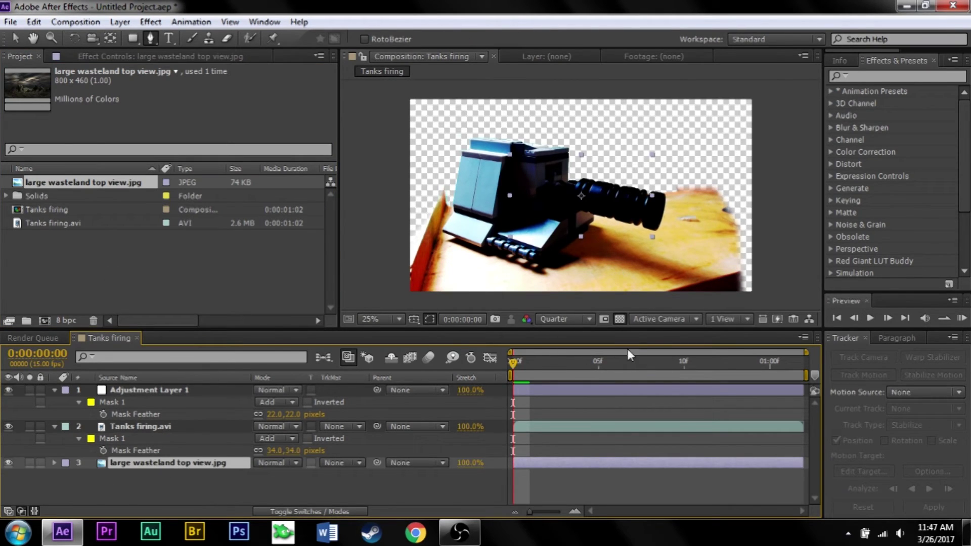
{"action": "key", "text": "v"}
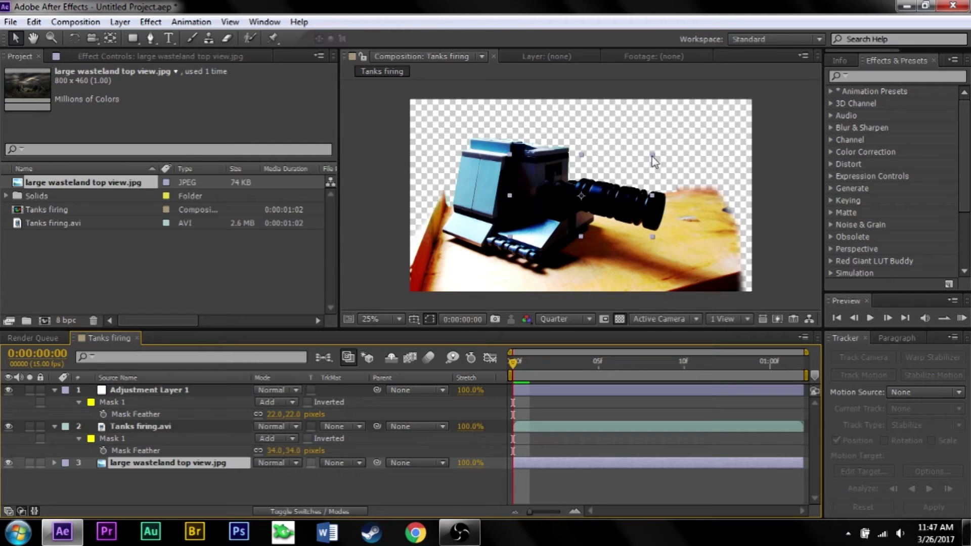
{"action": "left_click_drag", "start_coordinate": [652, 154], "coordinate": [760, 98]}
{"action": "left_click_drag", "start_coordinate": [713, 211], "coordinate": [714, 204]}
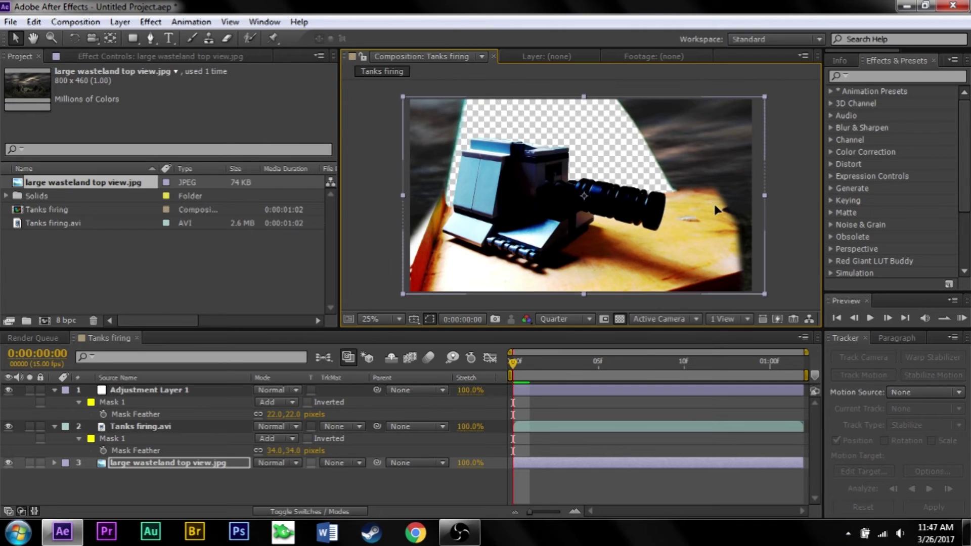
Pre-compose Adjustment Layer 1 and Tanks firing.avi into Pre-comp 1.
{"action": "left_click", "coordinate": [153, 393]}
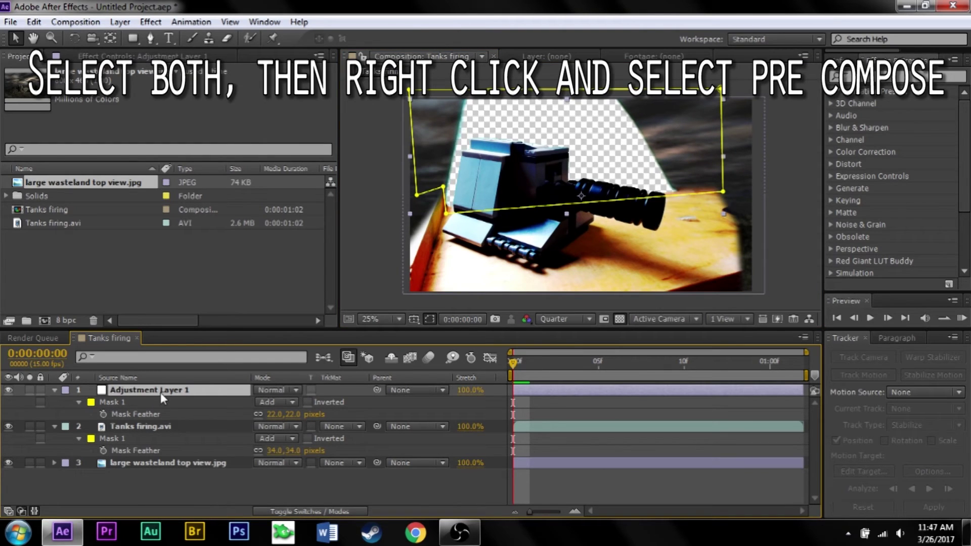
{"action": "left_click", "coordinate": [137, 425], "text": "ctrl"}
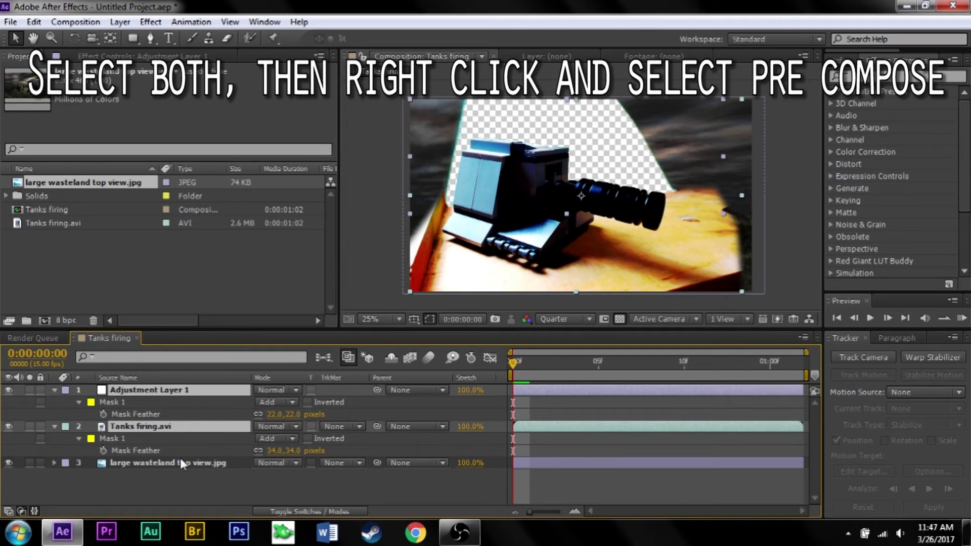
{"action": "right_click", "coordinate": [169, 393]}
{"action": "left_click", "coordinate": [266, 429]}
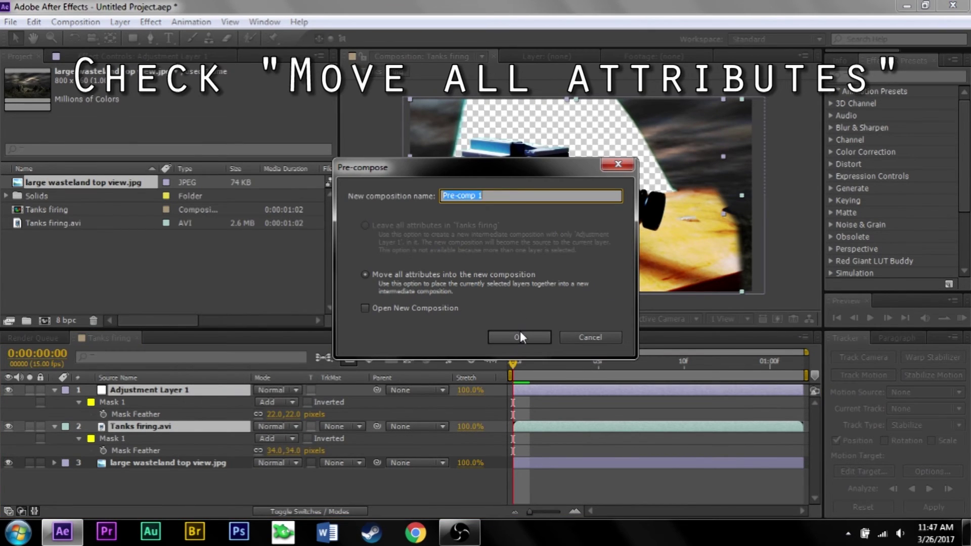
{"action": "left_click", "coordinate": [520, 337]}
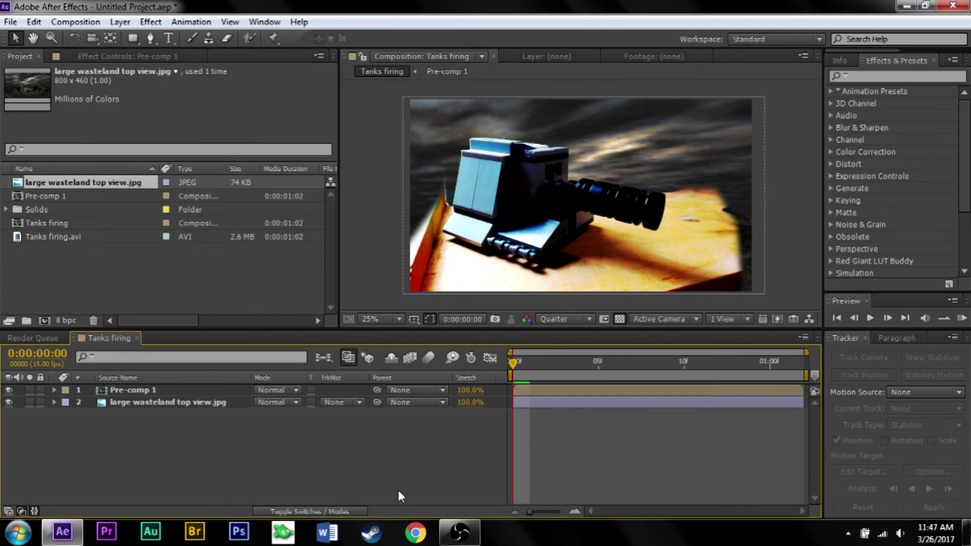
Open Pre-comp 1 for editing from the timeline.
{"action": "left_click", "coordinate": [148, 393]}
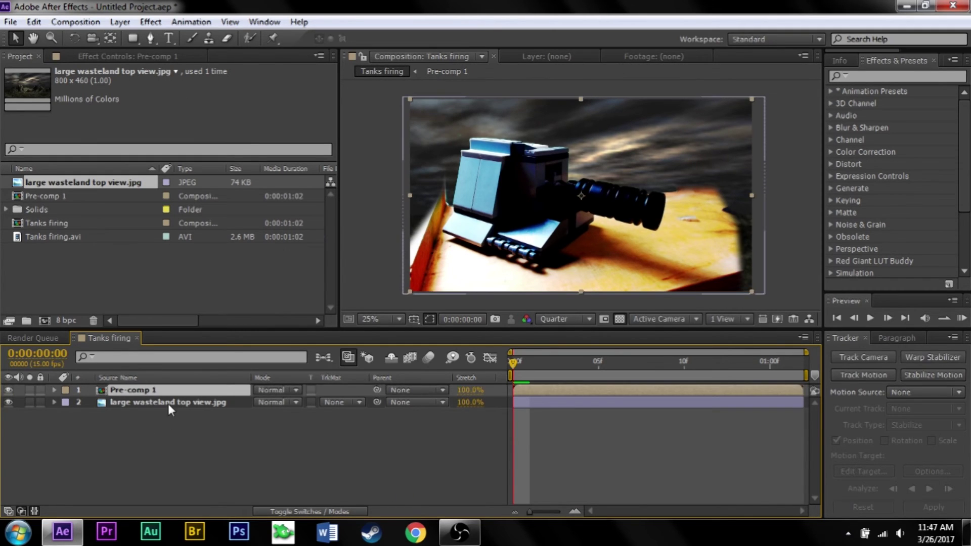
{"action": "left_click", "coordinate": [168, 403]}
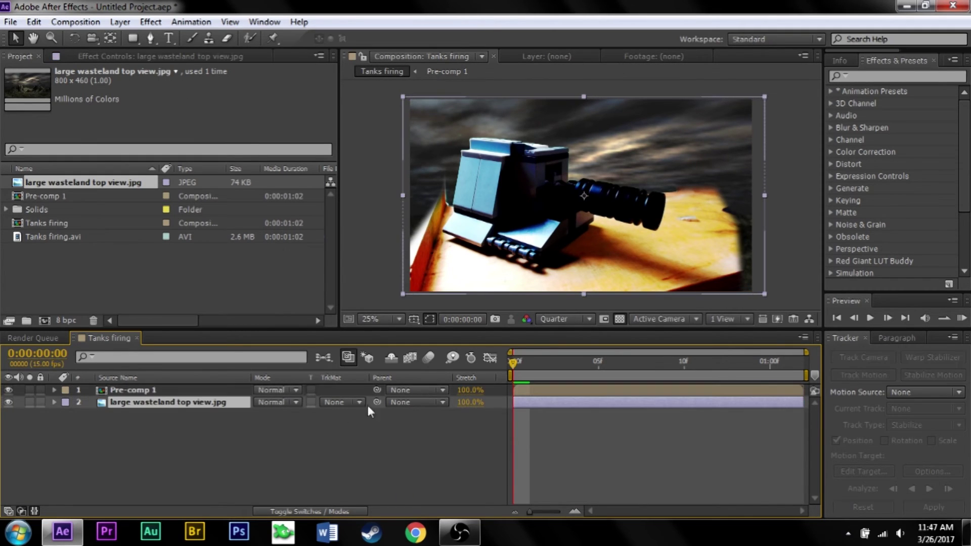
{"action": "double_click", "coordinate": [153, 390]}
Shrink the tank layer around its centre and move it toward the lower left.
{"action": "left_click", "coordinate": [125, 389]}
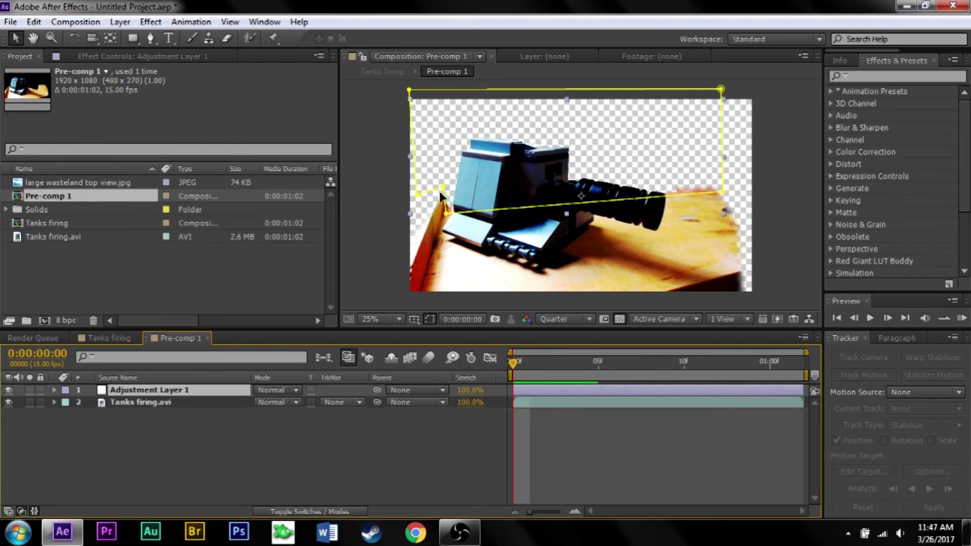
{"action": "key", "text": "F2"}
{"action": "left_click_drag", "start_coordinate": [509, 358], "coordinate": [684, 362]}
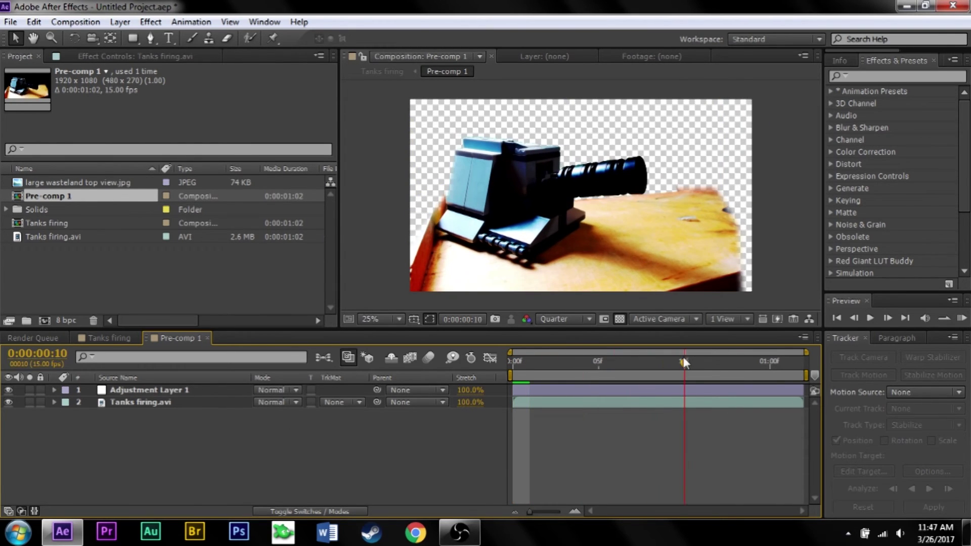
{"action": "left_click", "coordinate": [153, 400]}
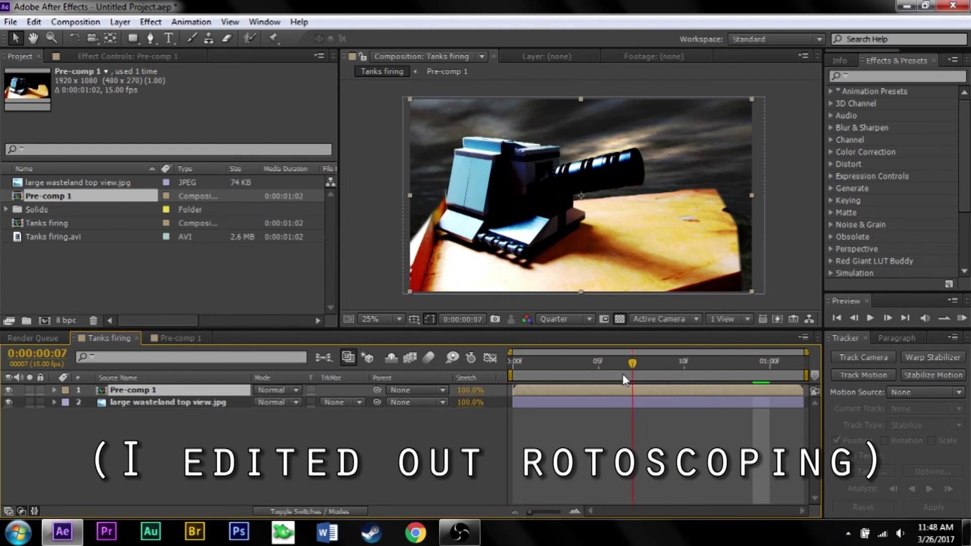
{"action": "left_click_drag", "start_coordinate": [624, 379], "coordinate": [726, 403]}
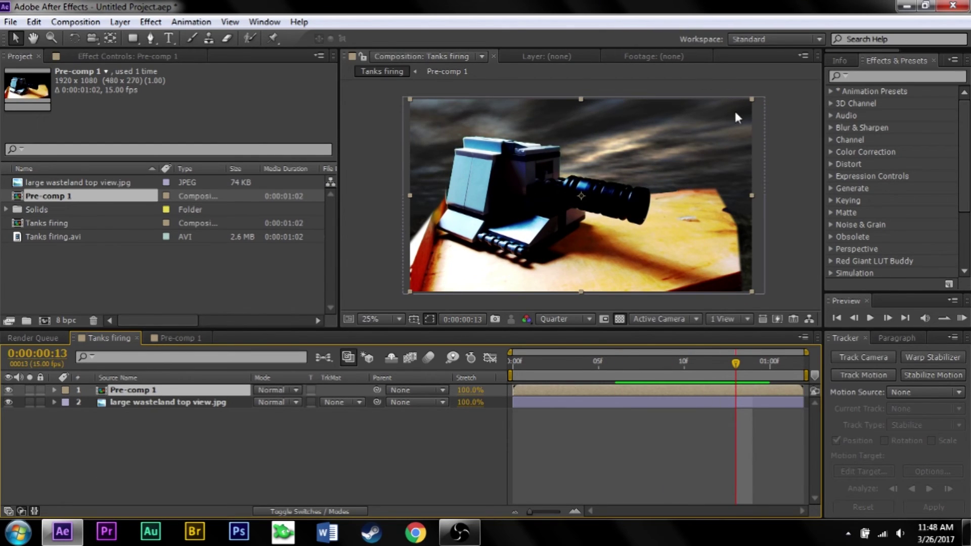
{"action": "left_click_drag", "start_coordinate": [751, 100], "coordinate": [710, 125]}
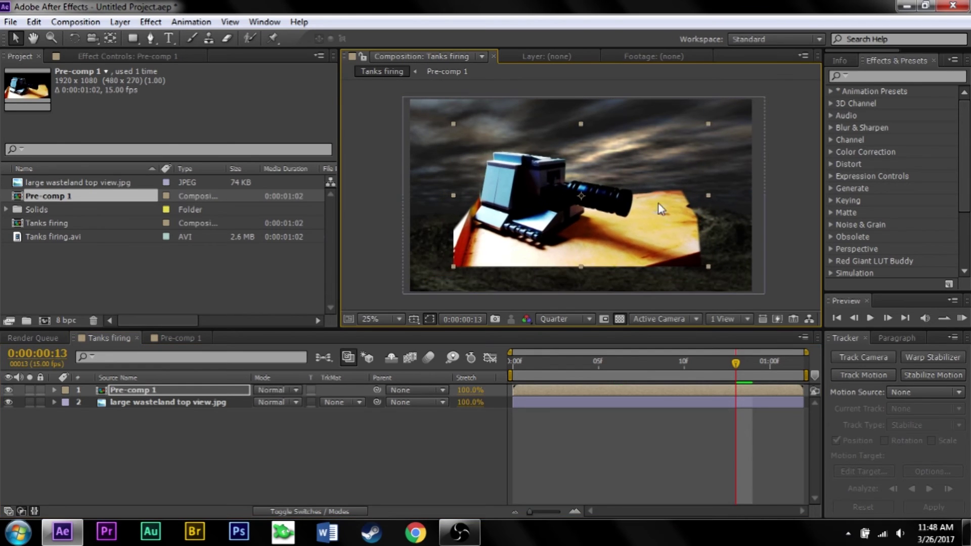
{"action": "left_click_drag", "start_coordinate": [660, 208], "coordinate": [585, 263]}
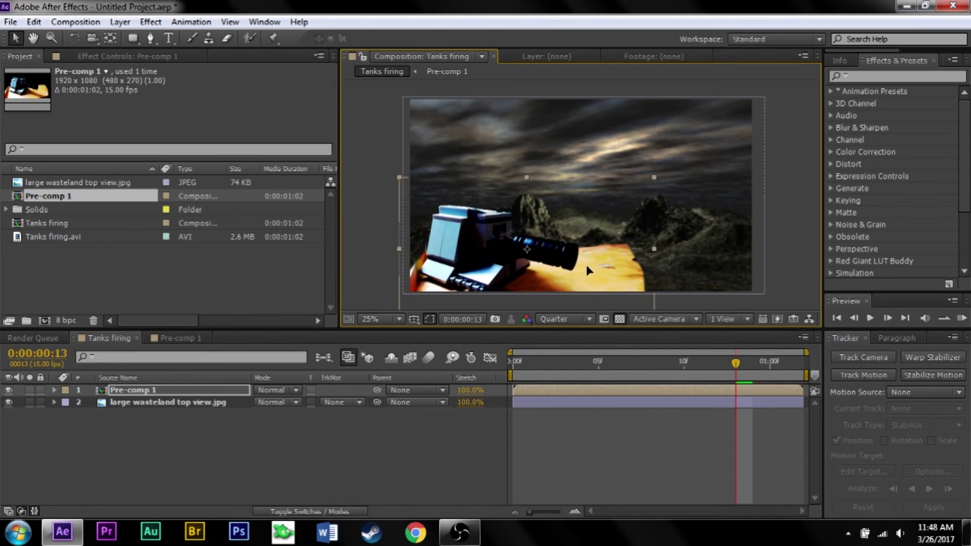
Import mountain desert.jpg as the new background layer and preview the composition.
{"action": "left_click", "coordinate": [221, 404]}
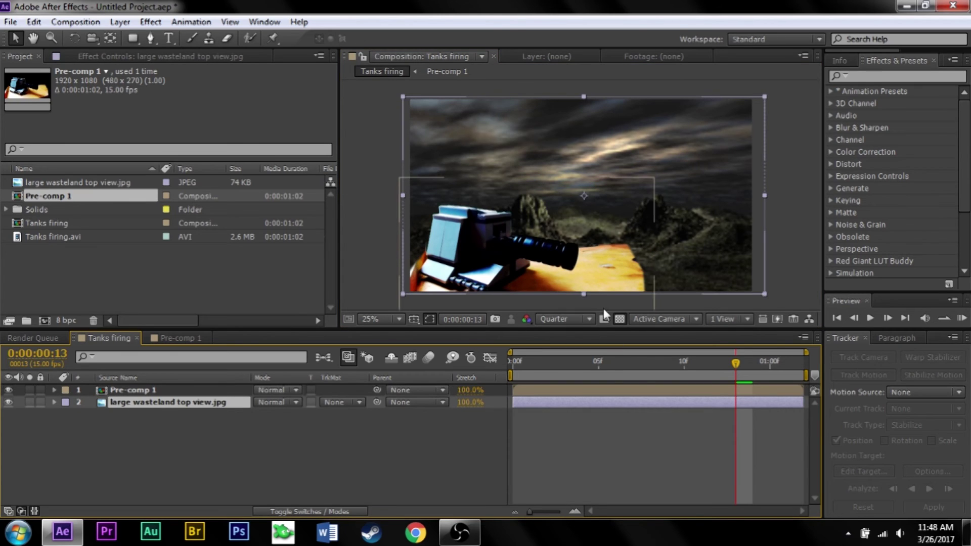
{"action": "double_click", "coordinate": [160, 256]}
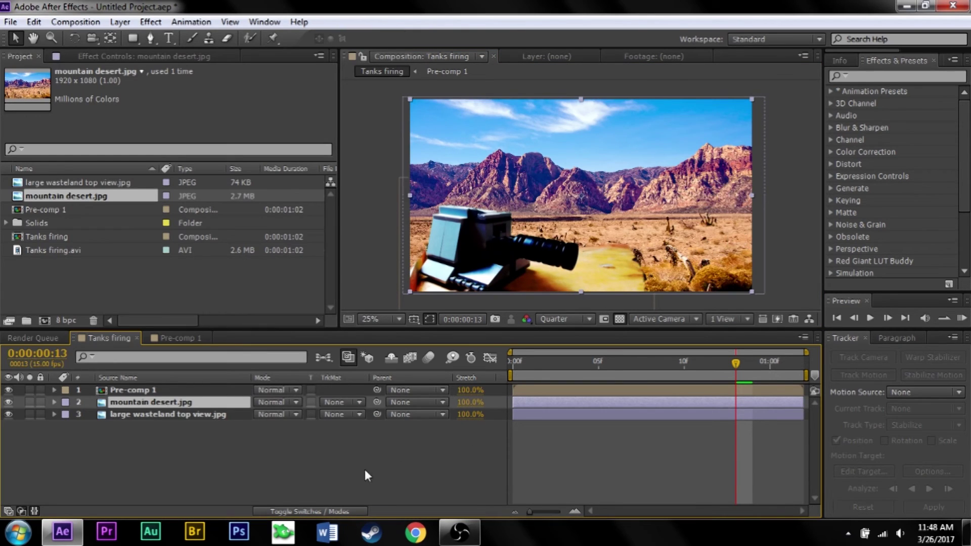
{"action": "left_click", "coordinate": [508, 441]}
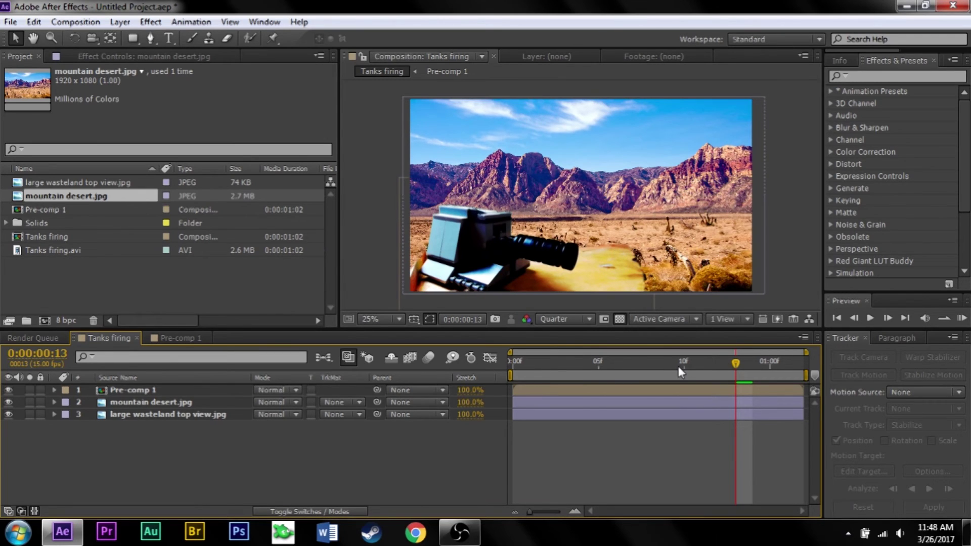
{"action": "left_click_drag", "start_coordinate": [678, 362], "coordinate": [532, 357]}
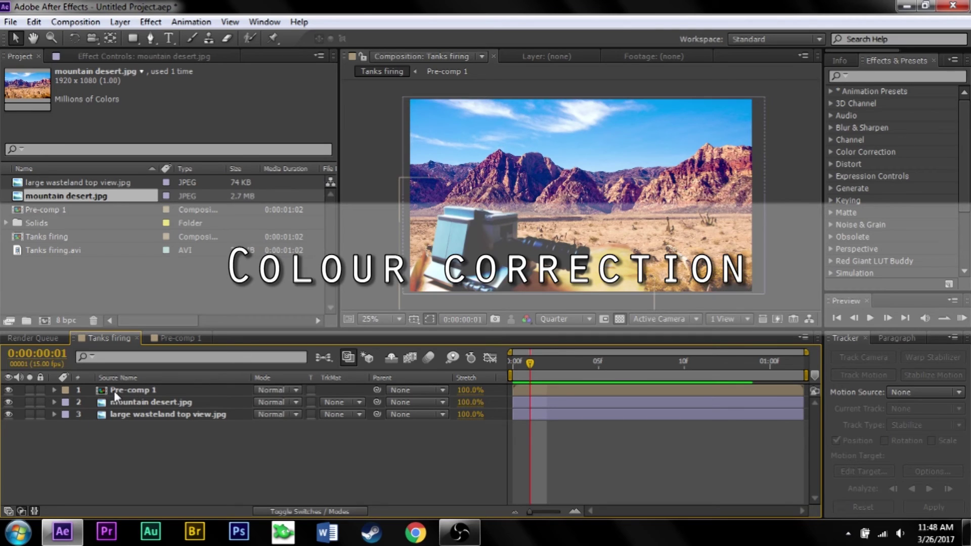
Apply Curves to Pre-comp 1 and bend the RGB curve to brighten and add contrast.
{"action": "left_click", "coordinate": [764, 115]}
{"action": "left_click", "coordinate": [877, 77]}
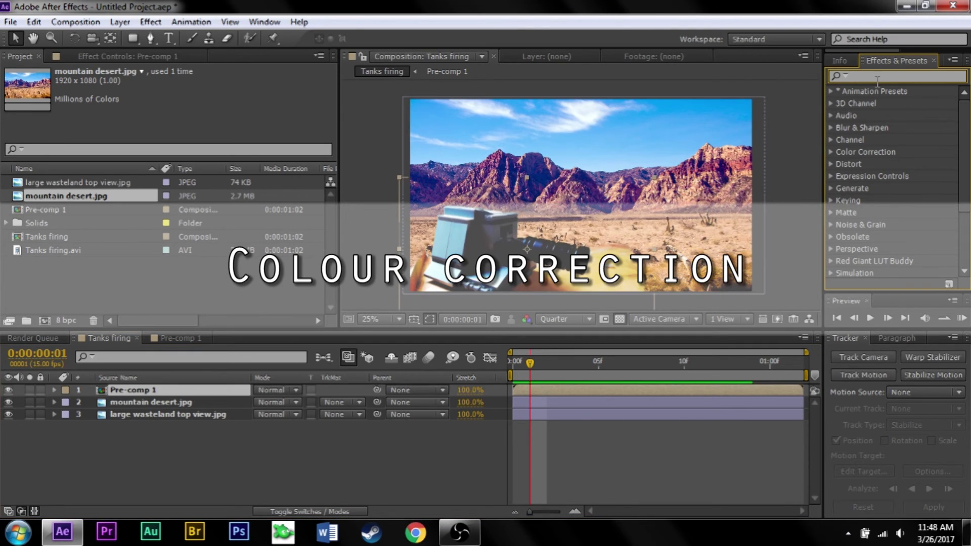
{"action": "type", "text": "curves"}
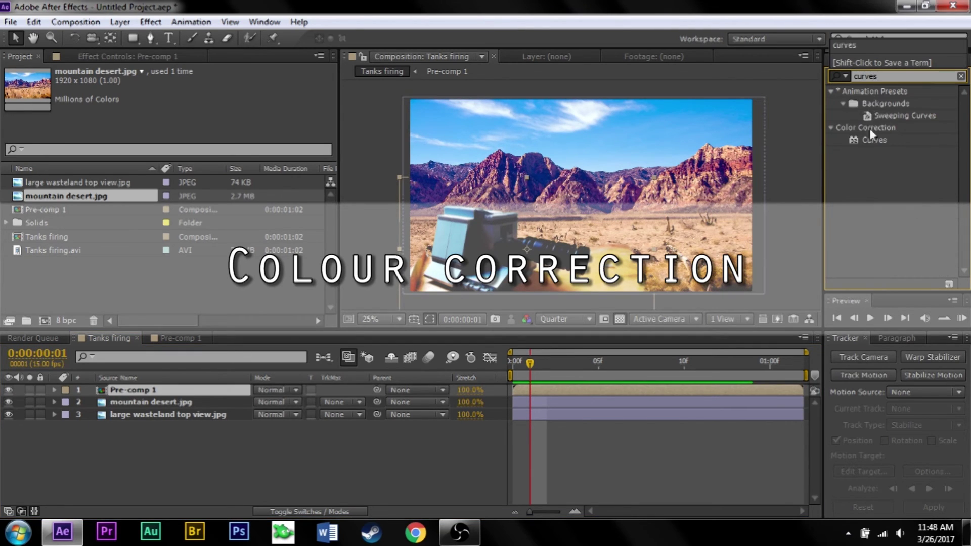
{"action": "left_click_drag", "start_coordinate": [880, 141], "coordinate": [162, 391]}
{"action": "mouse_move", "coordinate": [75, 192]}
{"action": "left_mouse_down"}
{"action": "mouse_move", "coordinate": [92, 184]}
{"action": "mouse_move", "coordinate": [87, 175]}
{"action": "mouse_move", "coordinate": [80, 182]}
{"action": "left_mouse_up"}
{"action": "left_click_drag", "start_coordinate": [126, 145], "coordinate": [133, 158]}
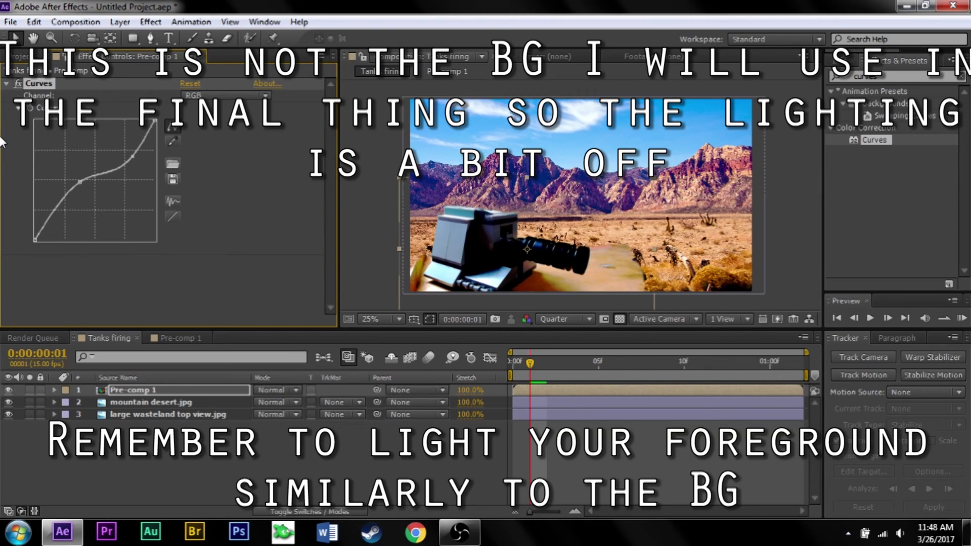
{"action": "left_click", "coordinate": [18, 84]}
{"action": "left_click", "coordinate": [18, 84]}
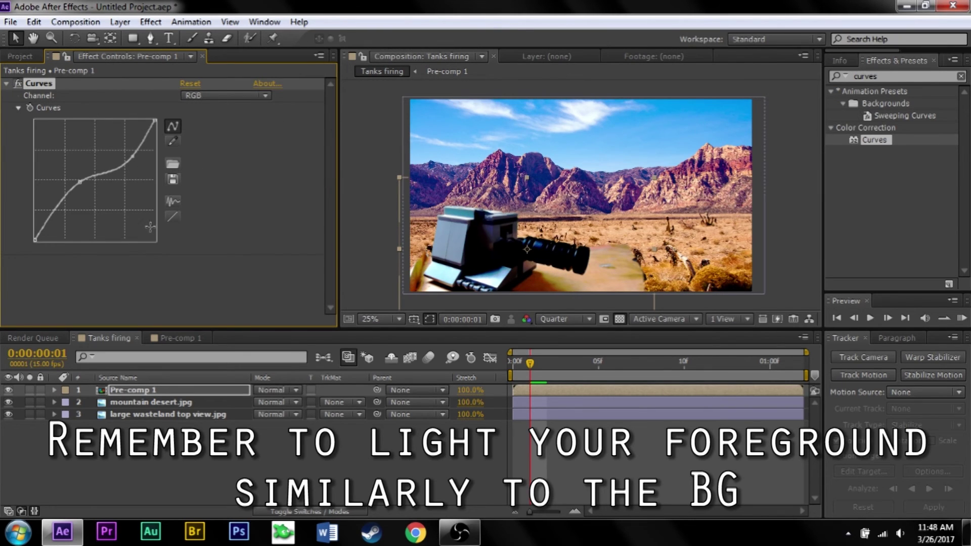
Bow the Red channel curve upward to warm the tank.
{"action": "left_click", "coordinate": [265, 96]}
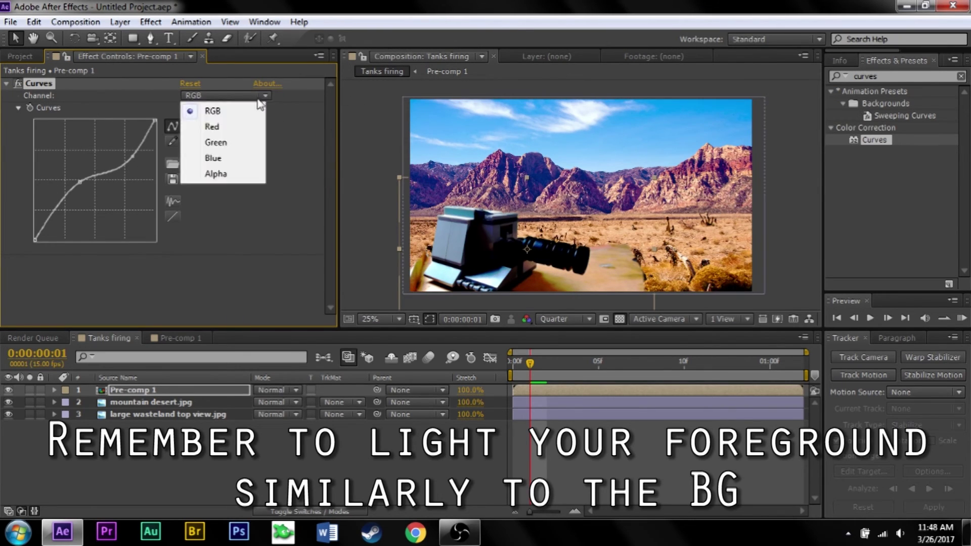
{"action": "left_click", "coordinate": [213, 123]}
{"action": "left_click_drag", "start_coordinate": [83, 180], "coordinate": [80, 180]}
Apply Color Balance to the tank and raise Shadow Red Balance to 11.0.
{"action": "left_click", "coordinate": [890, 76]}
{"action": "type", "text": "colo"}
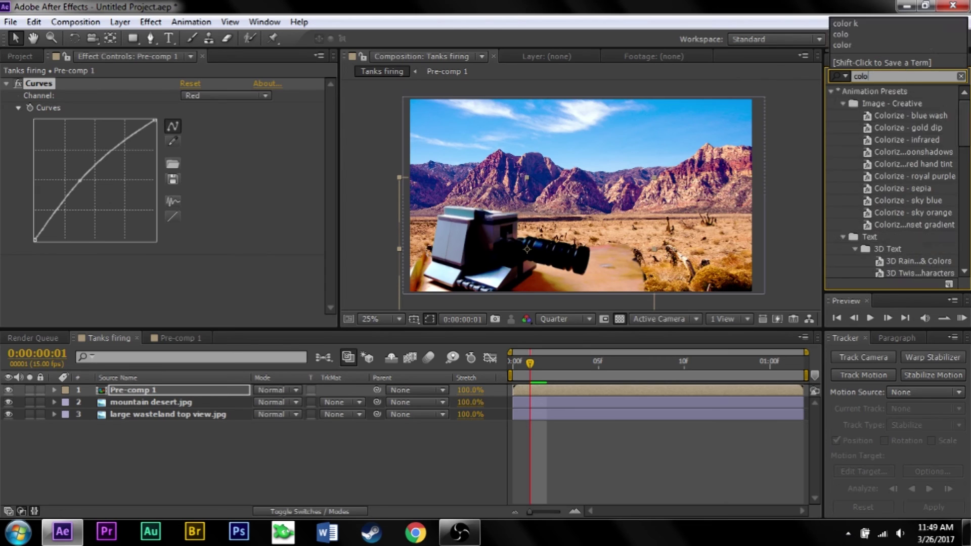
{"action": "type", "text": "ur ba"}
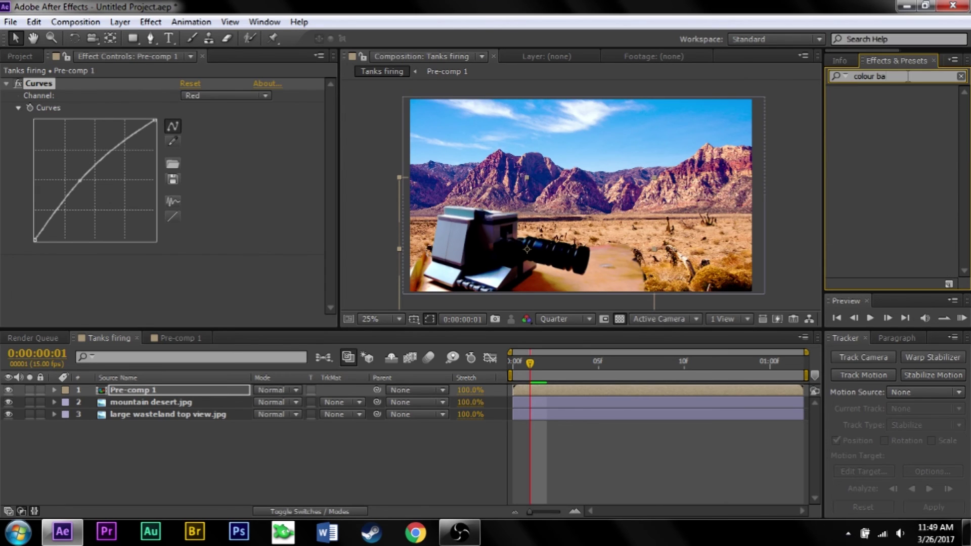
{"action": "left_click_drag", "start_coordinate": [886, 77], "coordinate": [869, 81]}
{"action": "type", "text": "r"}
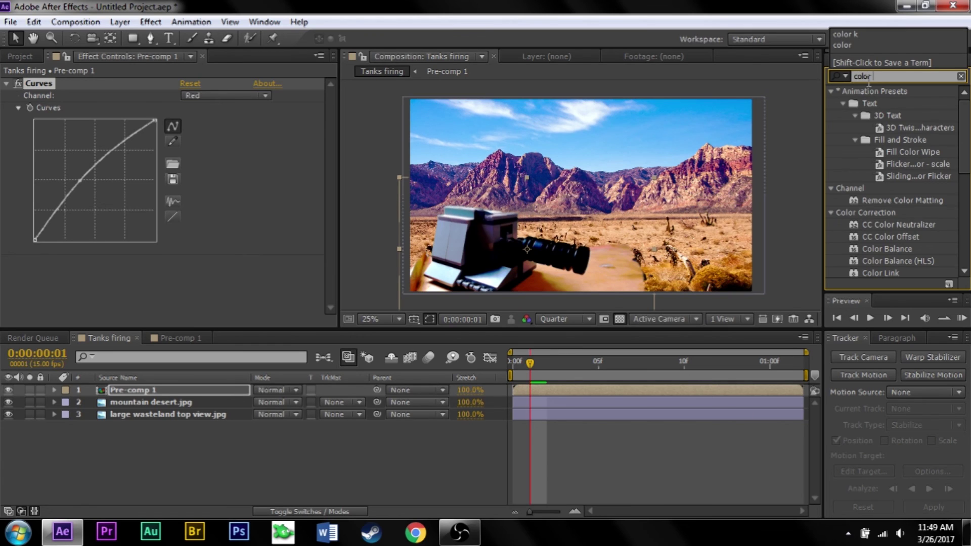
{"action": "type", "text": " bala"}
{"action": "left_click_drag", "start_coordinate": [887, 104], "coordinate": [219, 269]}
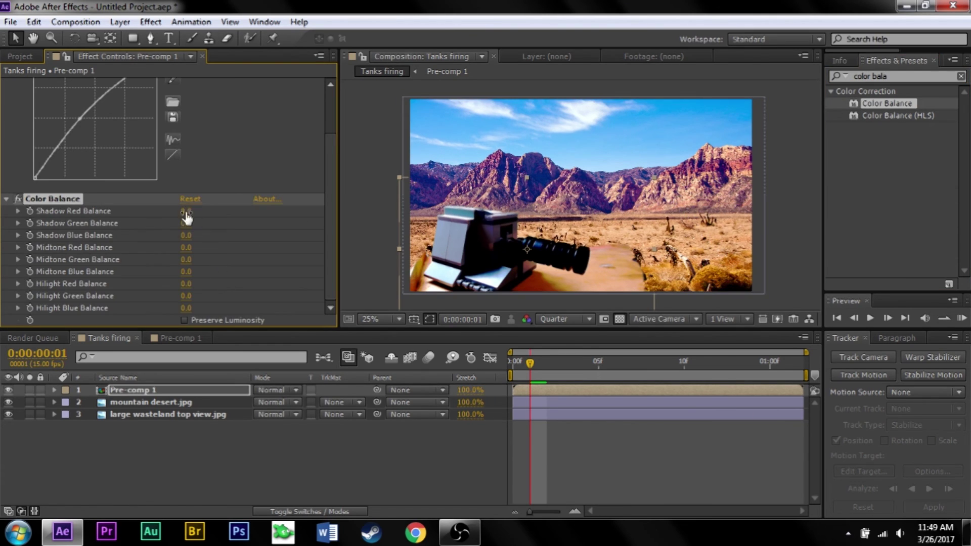
{"action": "left_click_drag", "start_coordinate": [185, 212], "coordinate": [198, 218]}
{"action": "left_click", "coordinate": [7, 200]}
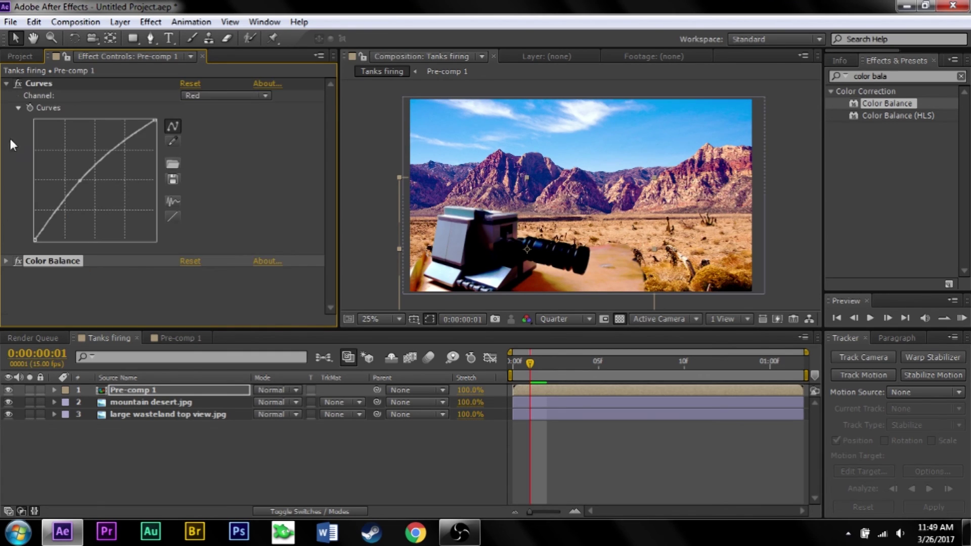
Draw a closed five-point Pen mask around the tank on Pre-comp 1.
{"action": "left_click", "coordinate": [6, 84]}
{"action": "left_click", "coordinate": [177, 415]}
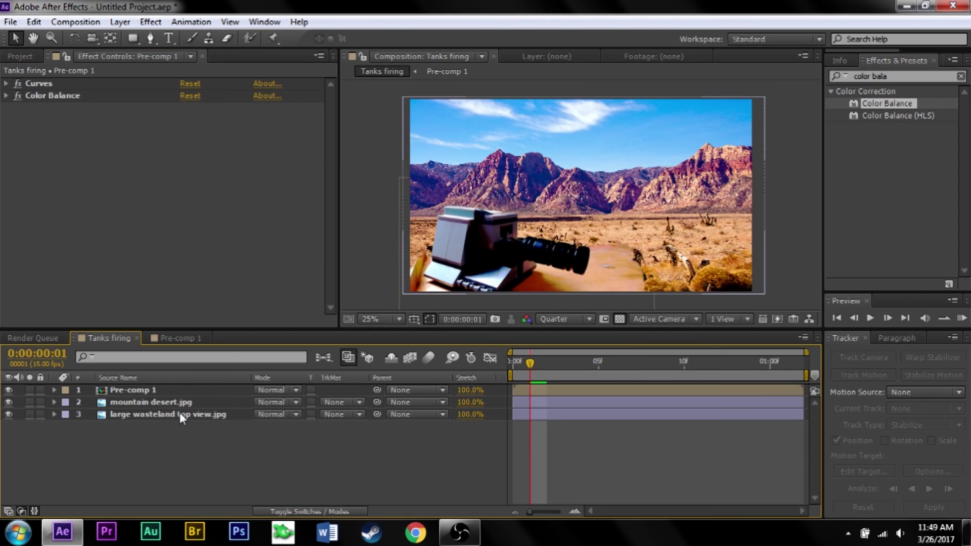
{"action": "left_click", "coordinate": [495, 402]}
{"action": "left_click", "coordinate": [393, 457]}
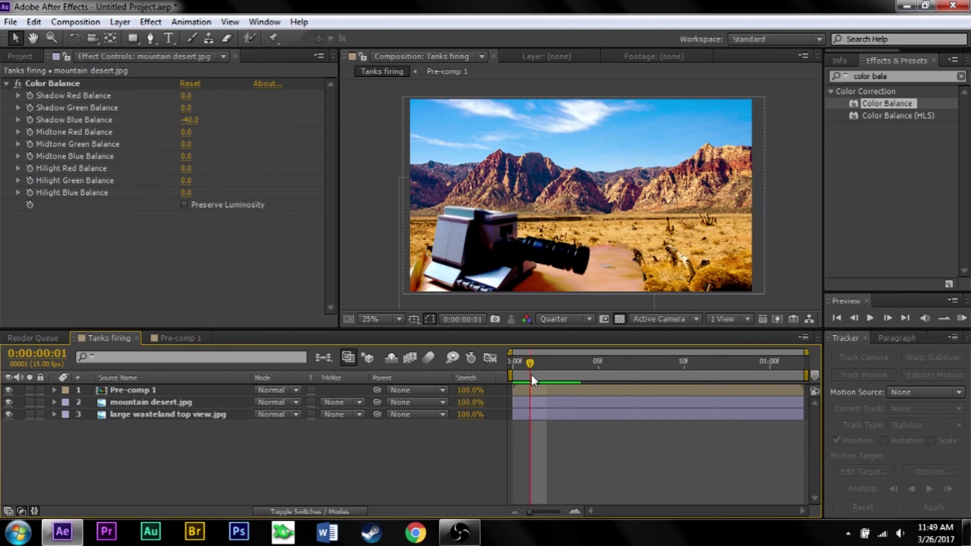
{"action": "left_click", "coordinate": [138, 388]}
{"action": "left_click", "coordinate": [151, 38]}
{"action": "left_click", "coordinate": [603, 237]}
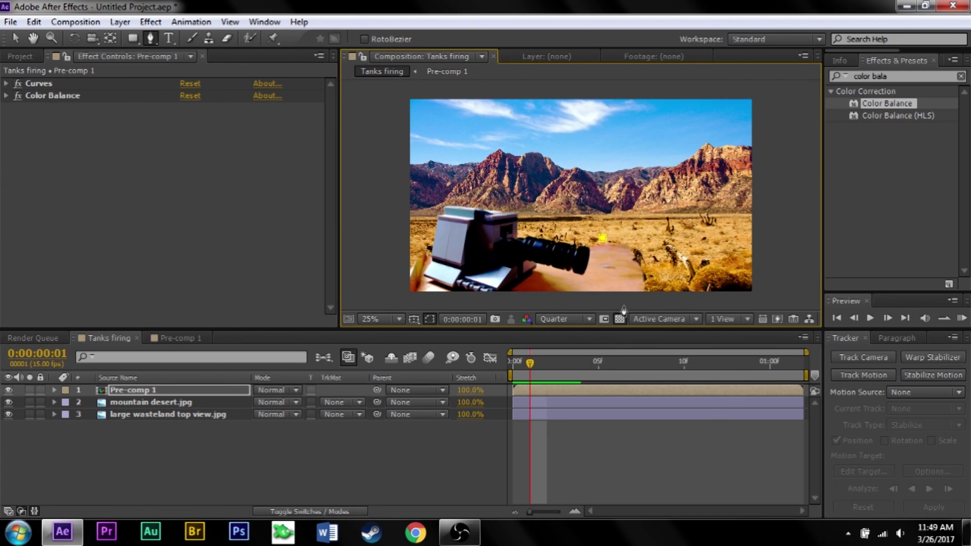
{"action": "left_click", "coordinate": [381, 305]}
{"action": "left_click", "coordinate": [386, 203]}
{"action": "left_click", "coordinate": [452, 174]}
{"action": "left_click", "coordinate": [587, 194]}
{"action": "left_click", "coordinate": [603, 237]}
Set Mask 1's feather to 132 pixels.
{"action": "left_click", "coordinate": [139, 390]}
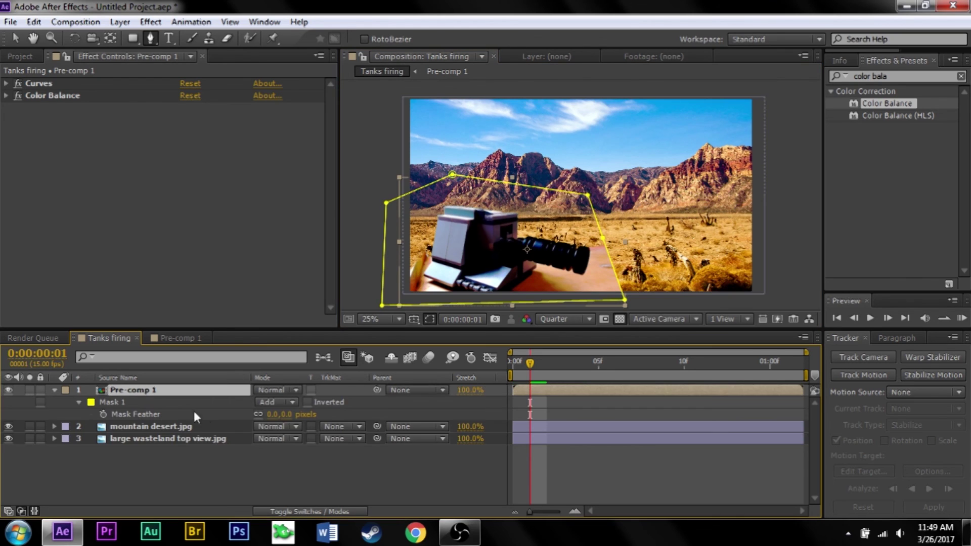
{"action": "left_click_drag", "start_coordinate": [297, 416], "coordinate": [357, 409]}
{"action": "left_click", "coordinate": [361, 457]}
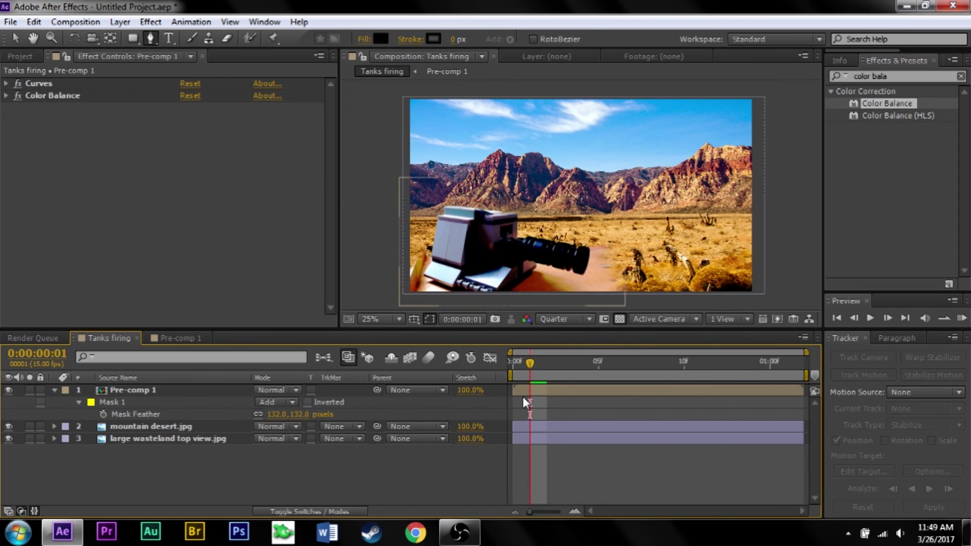
{"action": "left_click_drag", "start_coordinate": [514, 365], "coordinate": [548, 375]}
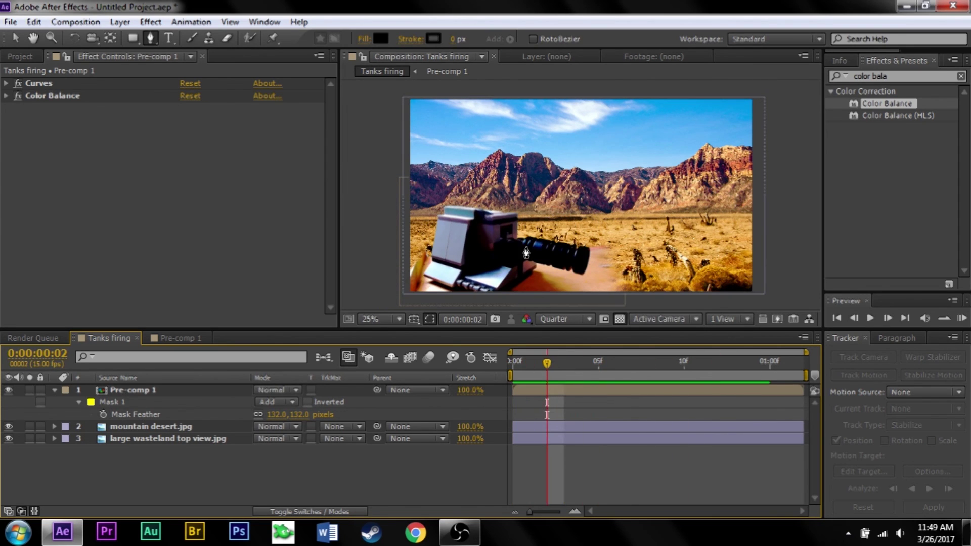